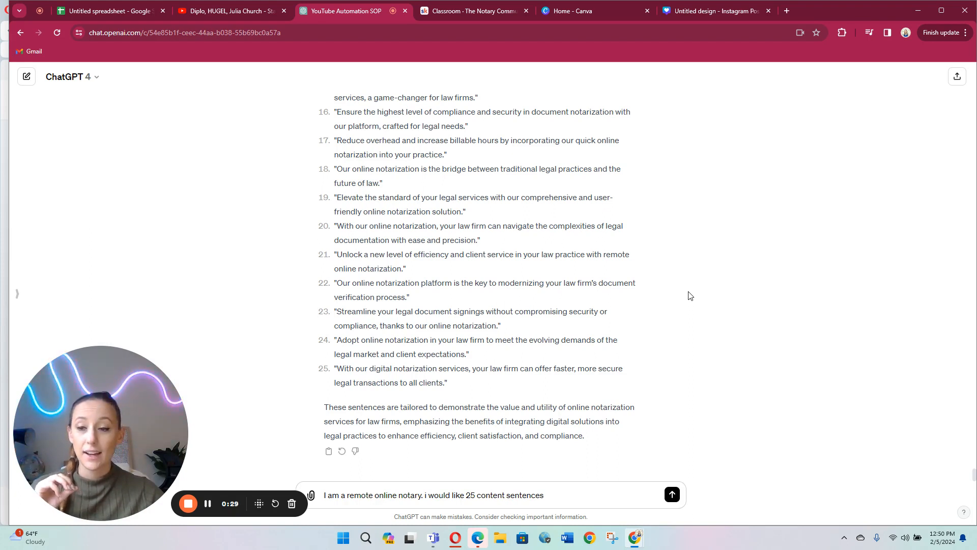
# Step: Open the Marketing Done For You course in The Notary Community classroom and review its monthly RON content list
pyautogui.click(479, 12)
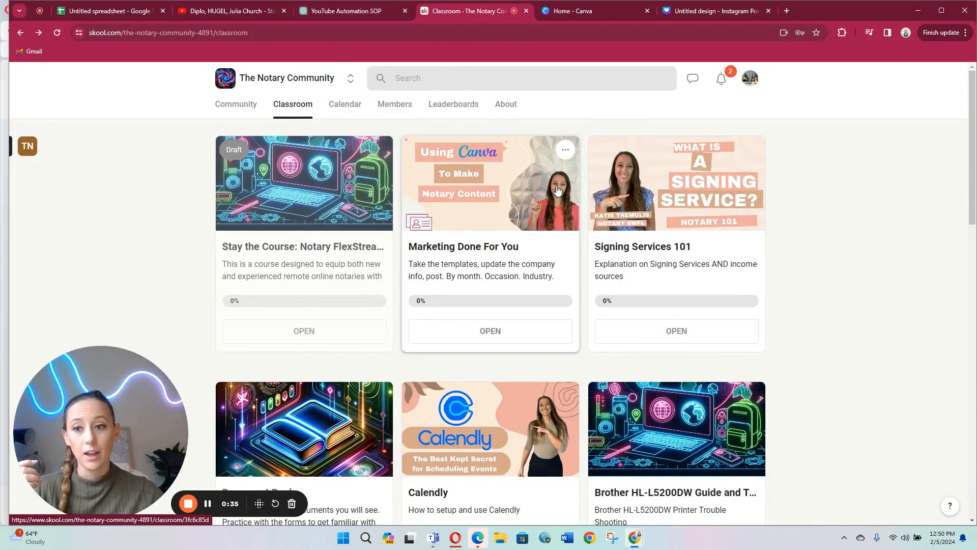
pyautogui.click(509, 184)
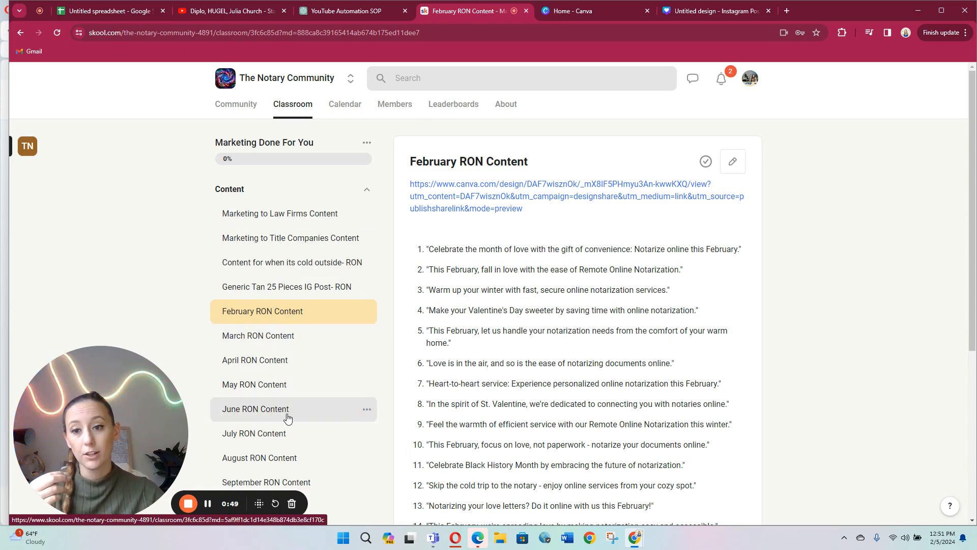
pyautogui.scroll(-2, 287, 417)
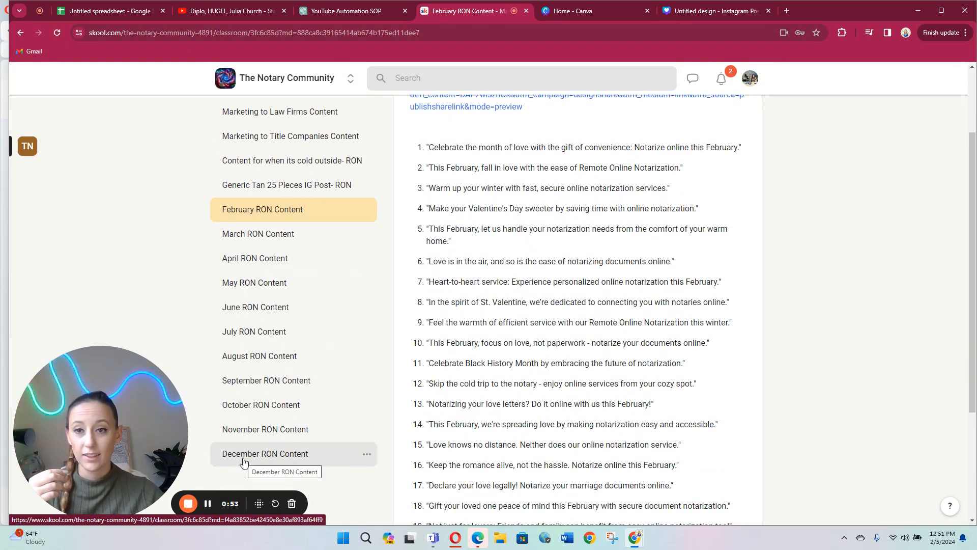
pyautogui.scroll(2, 244, 460)
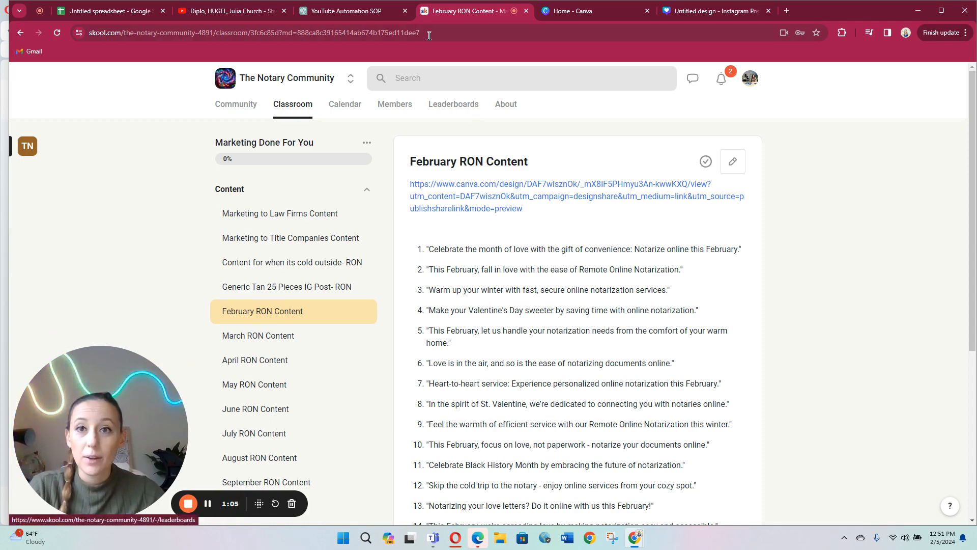
# Step: In the ChatGPT conversation, complete and send the remote online notary prompt requesting 25 content sentences to be used in graphics aimed at construction companies
pyautogui.click(327, 12)
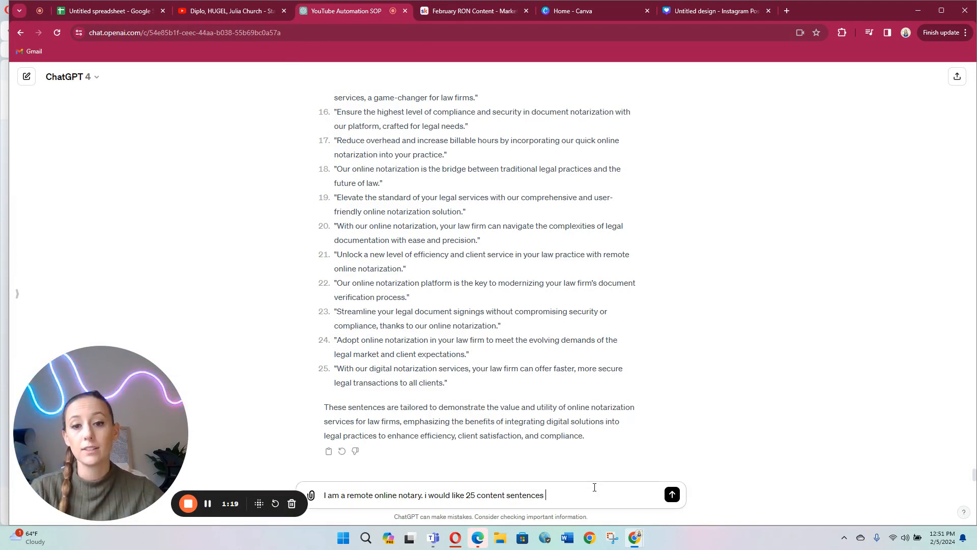
pyautogui.write('to be used in f')
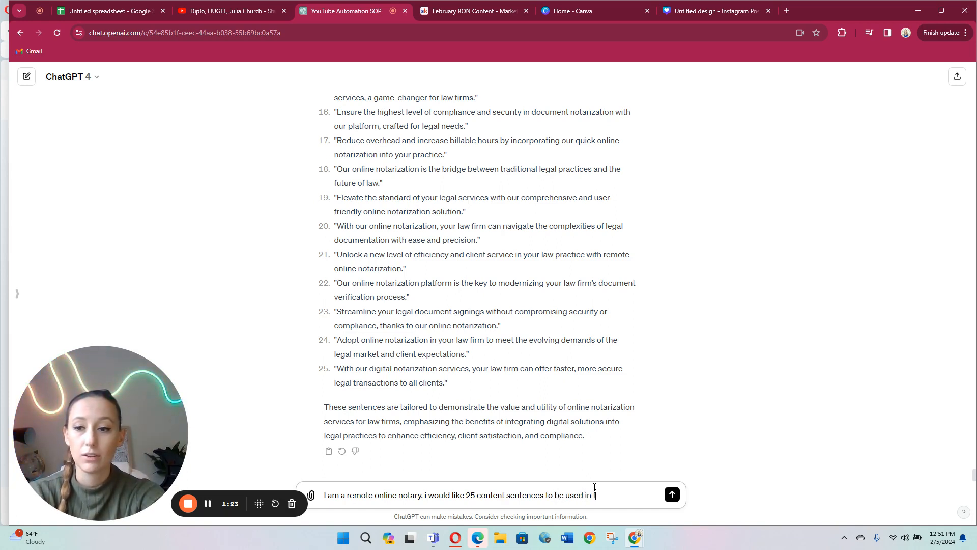
pyautogui.press('BackSpace')
pyautogui.write('graphics aimed a')
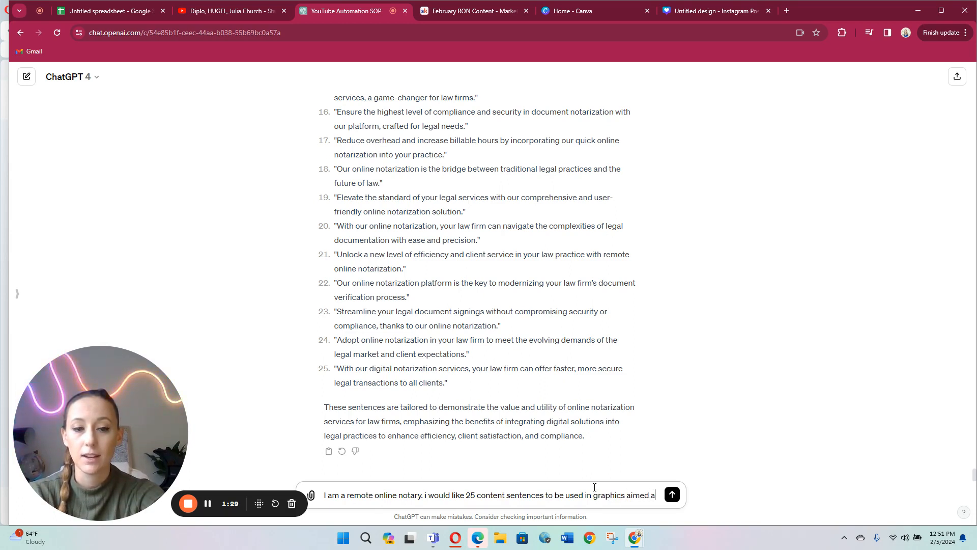
pyautogui.write('t constructio')
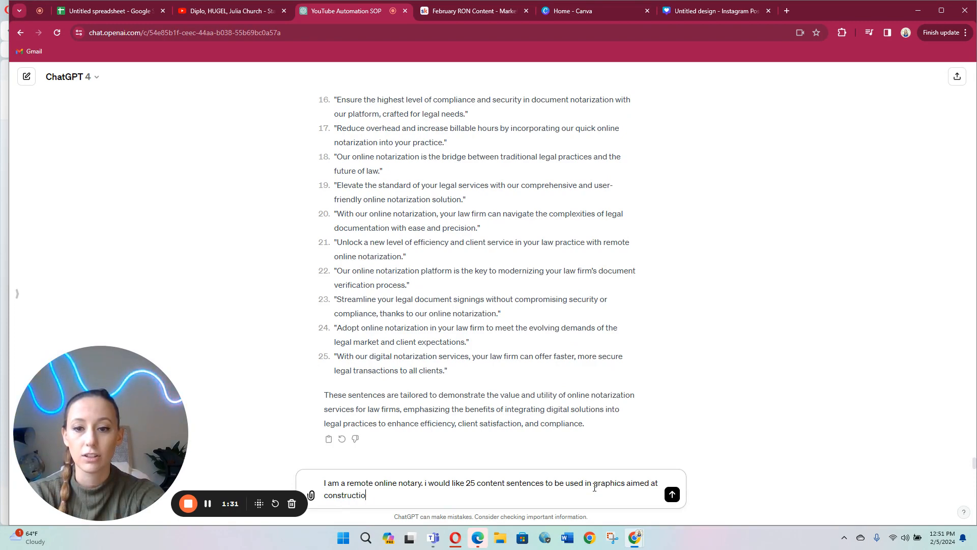
pyautogui.write('n companies')
pyautogui.press('Return')
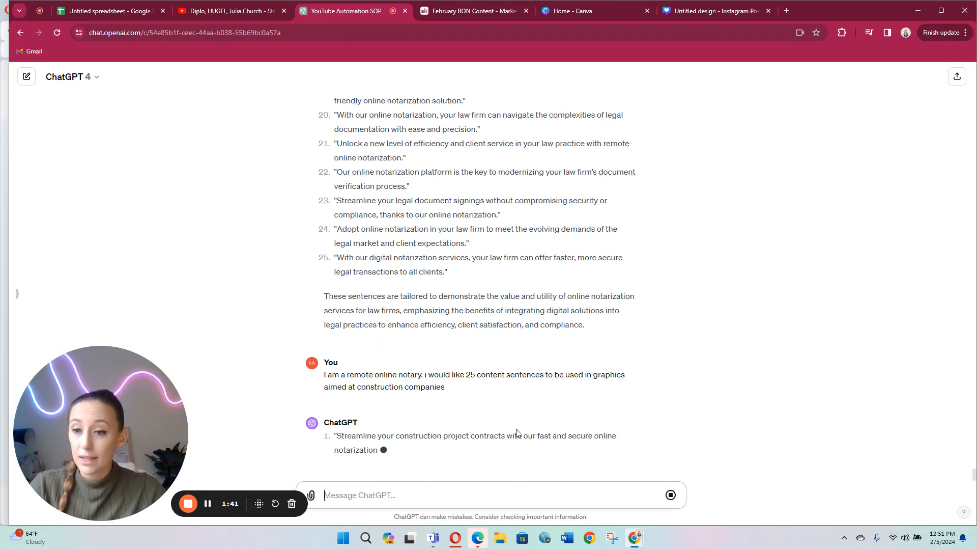
# Step: Switch to Canva, create a blank square Instagram post, and search its templates for "construction"
pyautogui.click(584, 14)
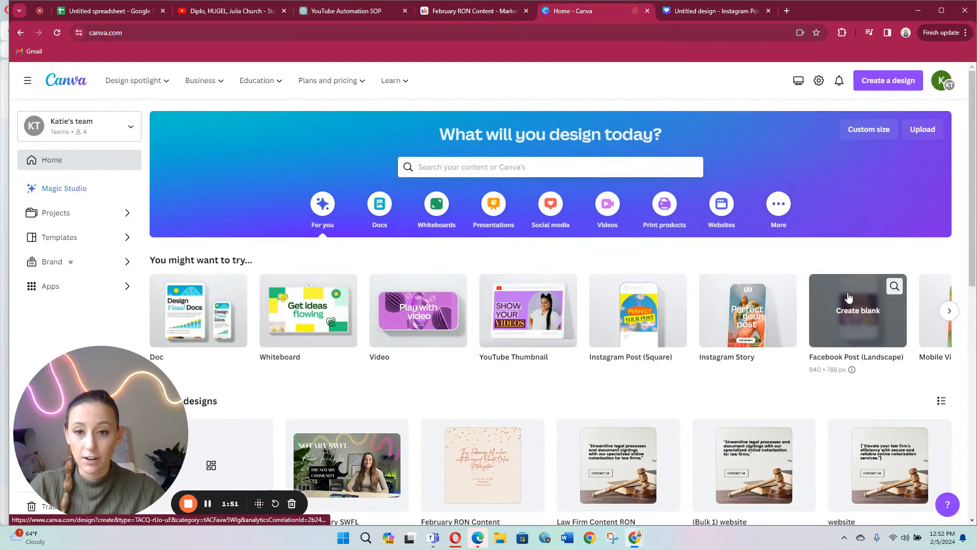
pyautogui.click(637, 321)
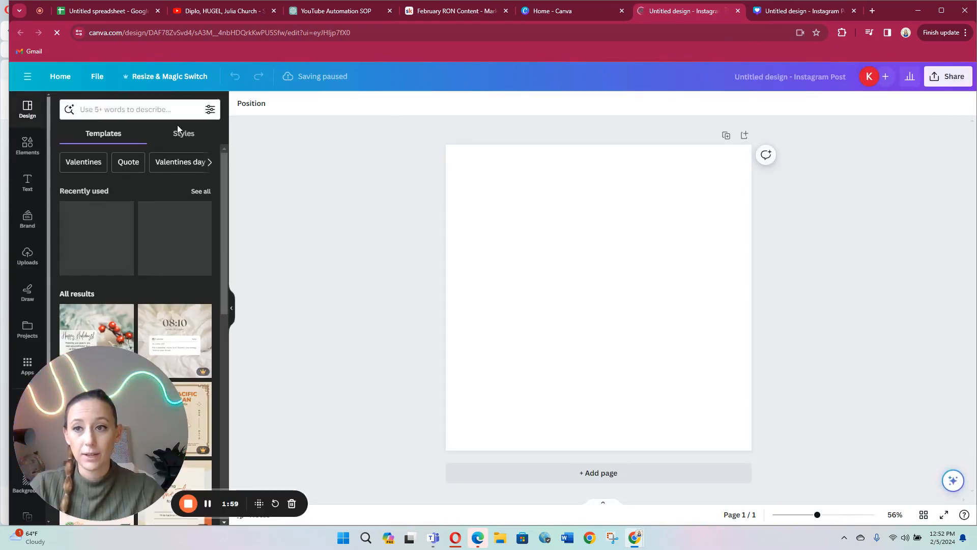
pyautogui.click(150, 110)
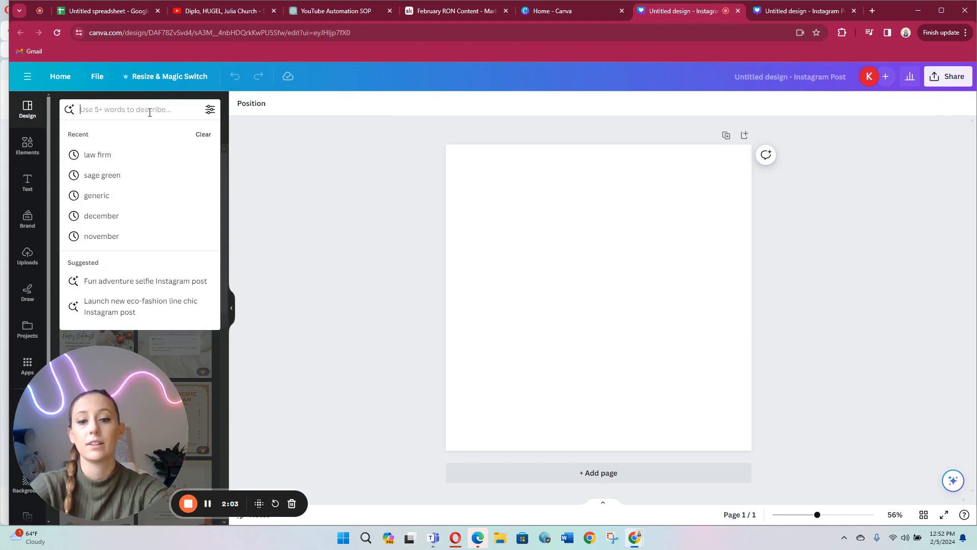
pyautogui.write('constructions')
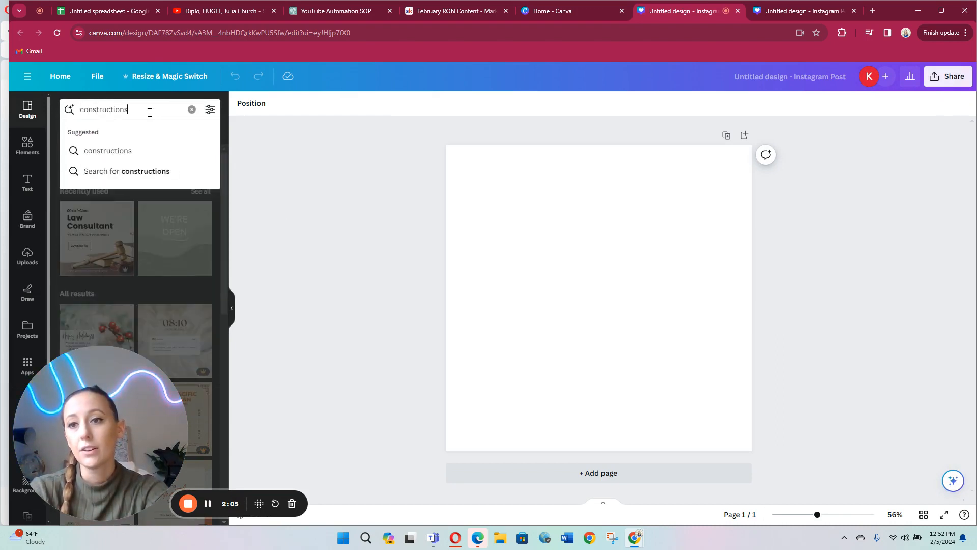
pyautogui.press('Return')
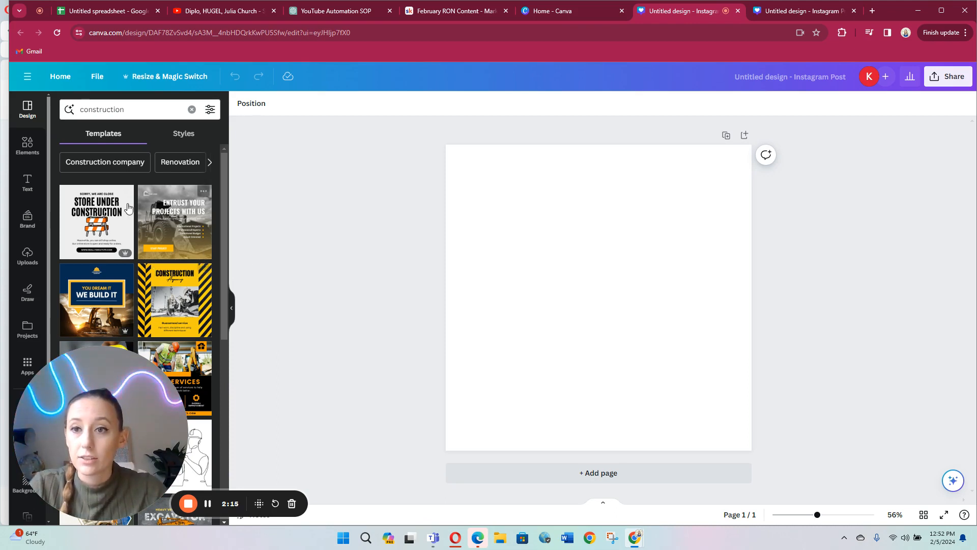
# Step: Apply the Professional Construction template with the blueprint desk photo and orange hard hat to the blank page
pyautogui.scroll(-10, 127, 207)
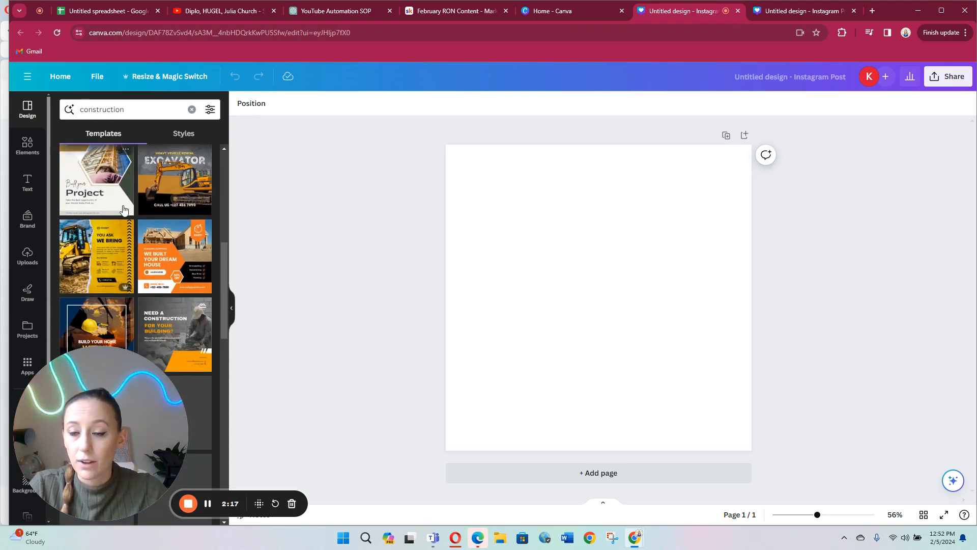
pyautogui.scroll(-5, 123, 207)
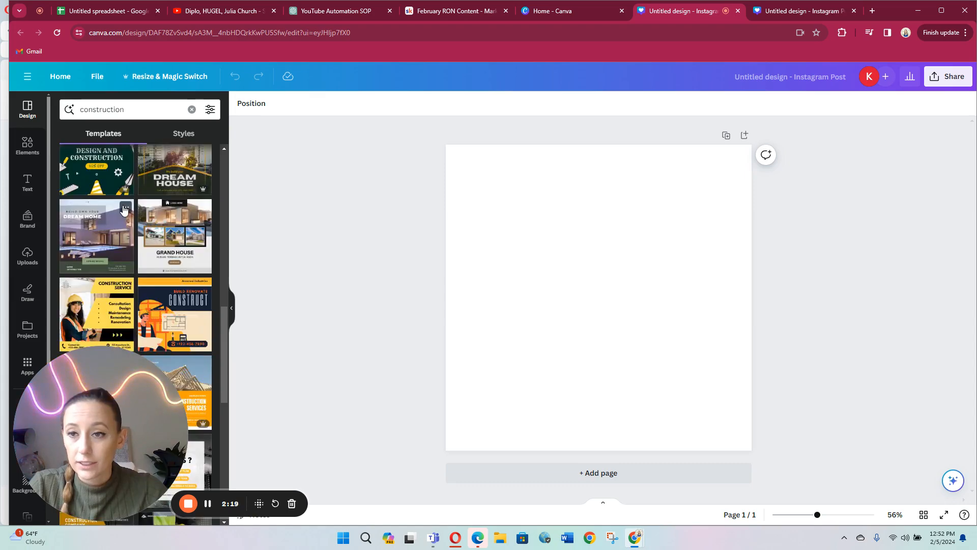
pyautogui.scroll(-6, 123, 209)
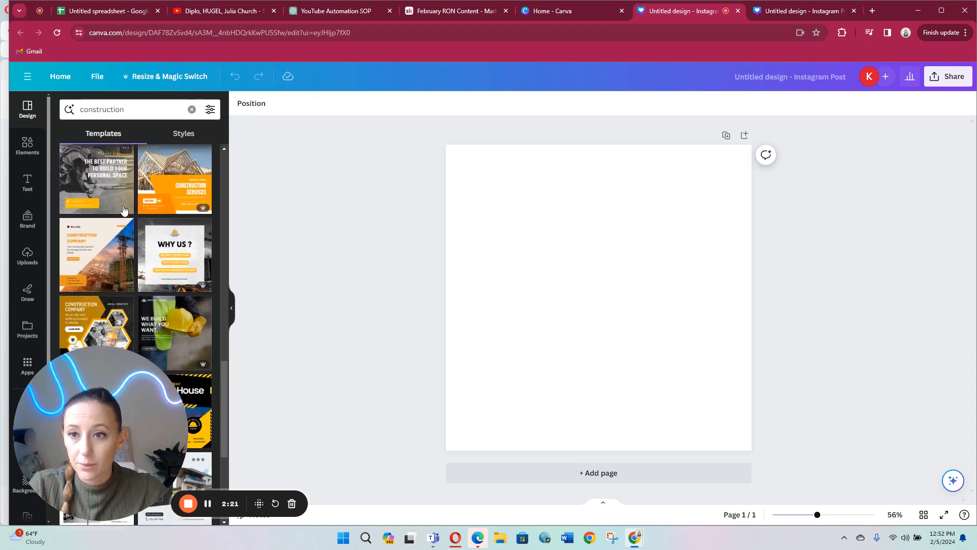
pyautogui.scroll(-5, 123, 208)
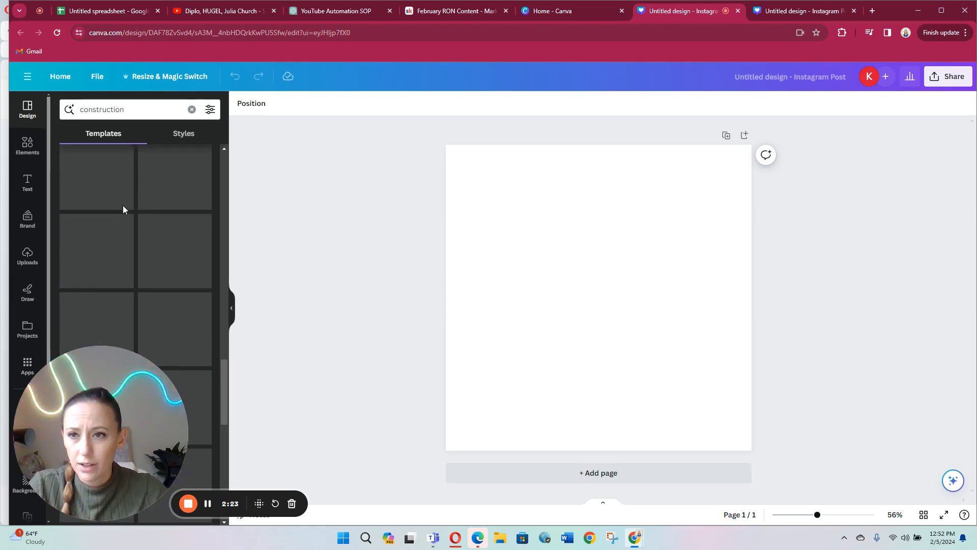
pyautogui.scroll(-2, 123, 208)
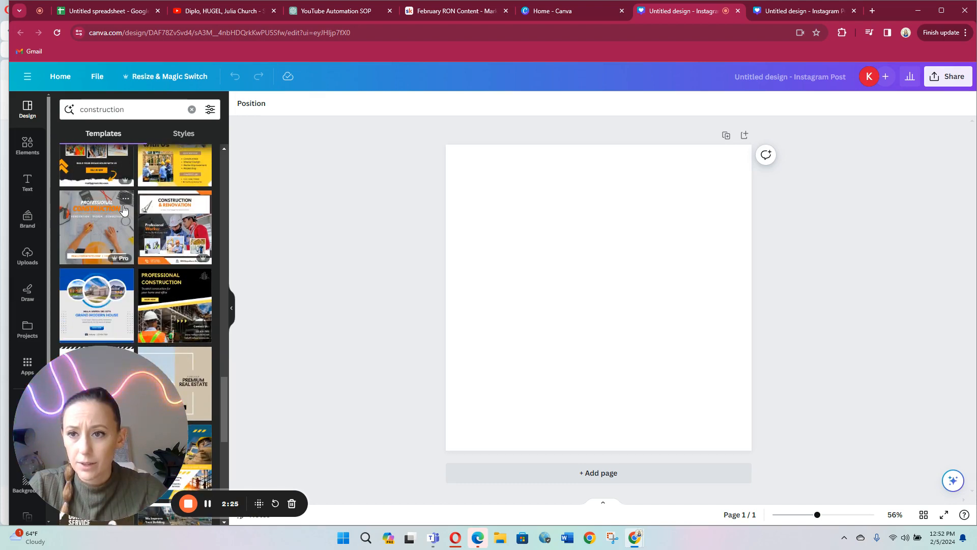
pyautogui.click(89, 224)
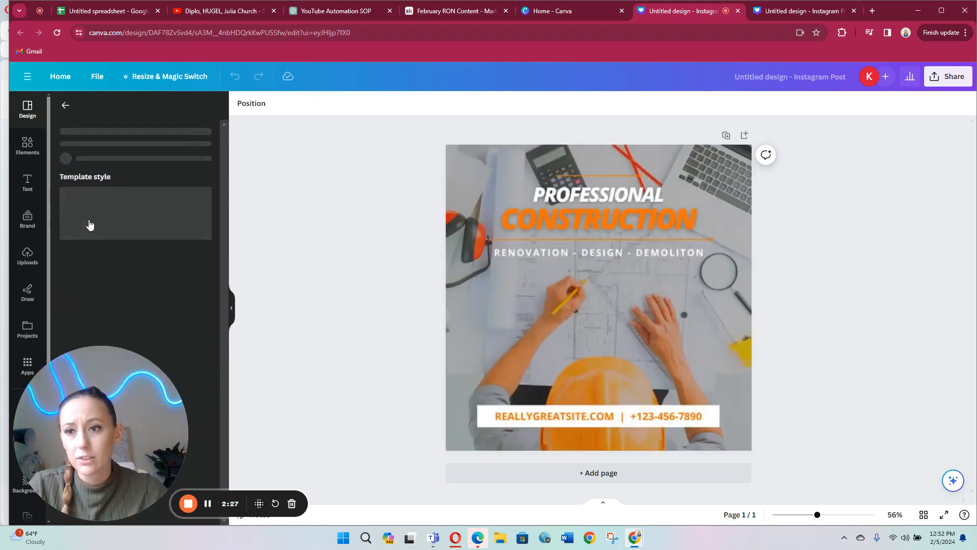
# Step: Replace REALLYGREATSITE with MYWEBSITE in the contact line near the bottom of the post
pyautogui.click(544, 421)
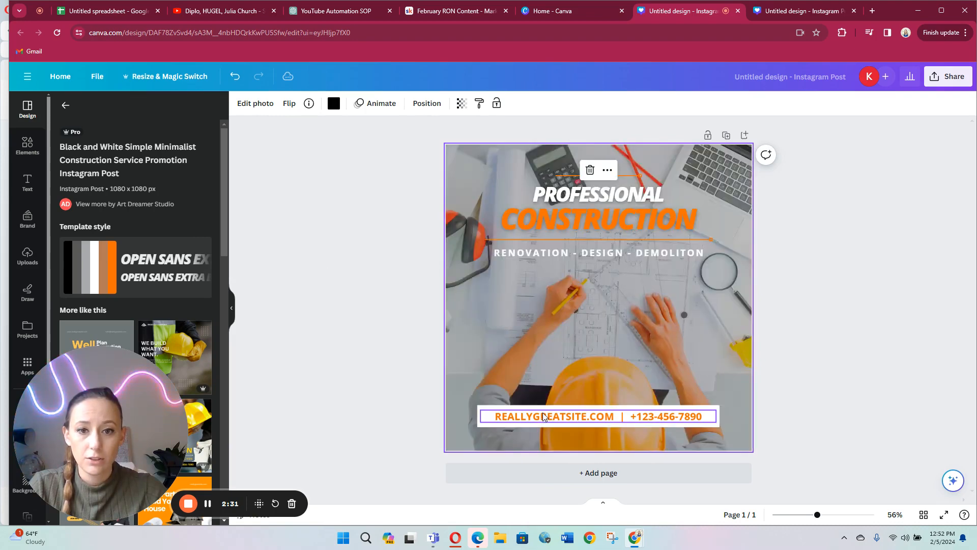
pyautogui.click(543, 417)
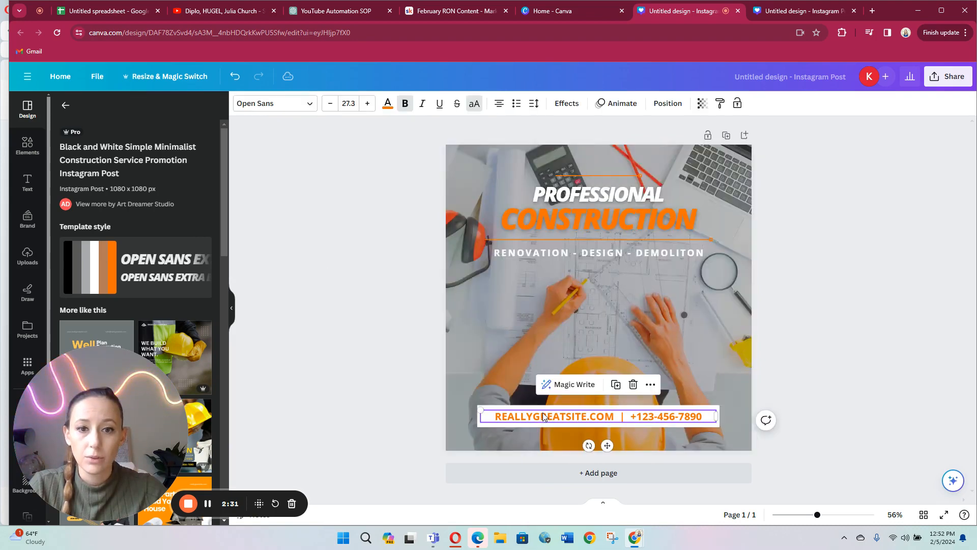
pyautogui.click(308, 9)
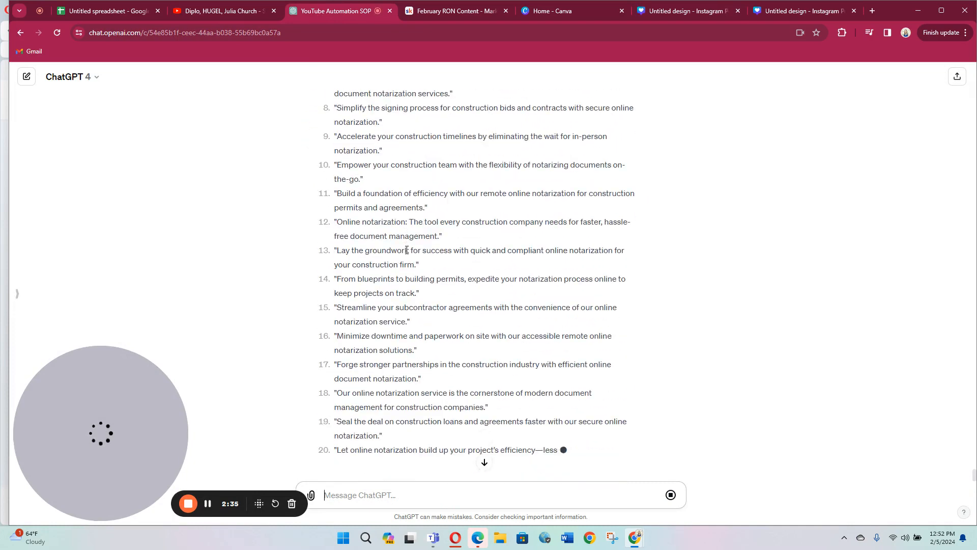
pyautogui.click(684, 14)
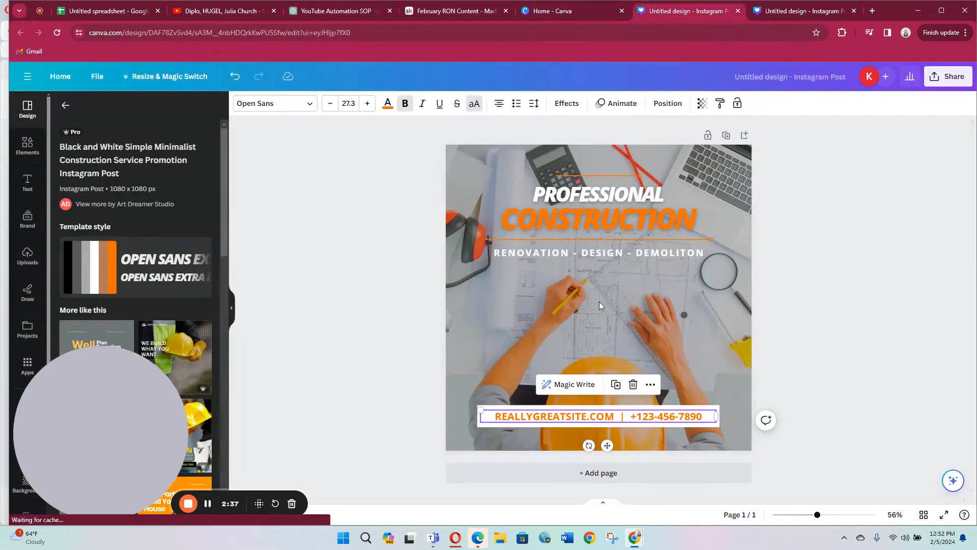
pyautogui.click(602, 417)
pyautogui.click(616, 417)
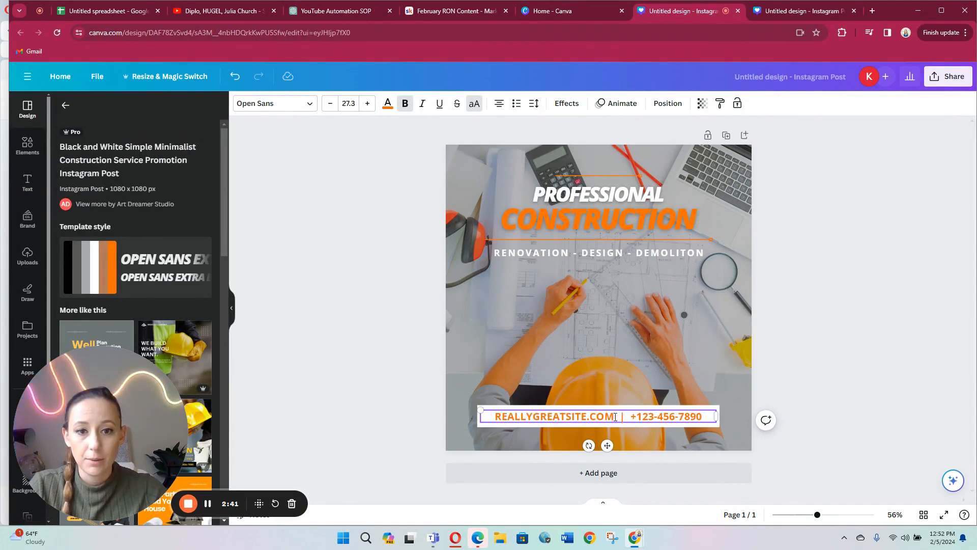
pyautogui.moveTo(590, 416); pyautogui.dragTo(474, 416)
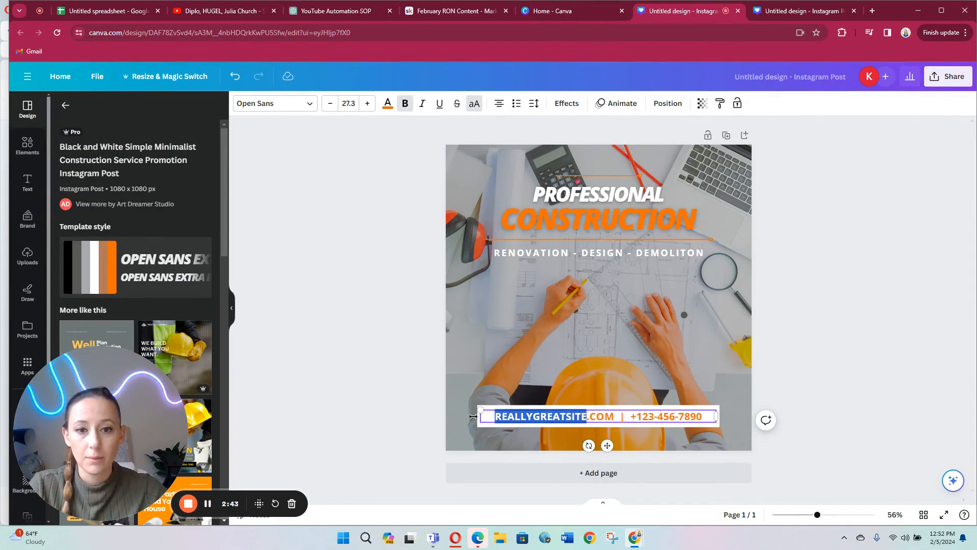
pyautogui.write('MYWEBSIT')
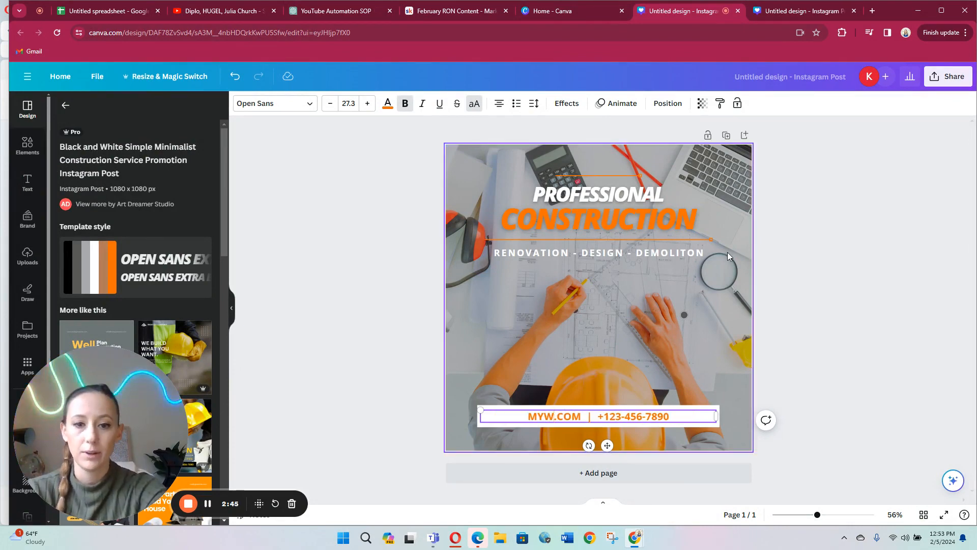
pyautogui.write('E')
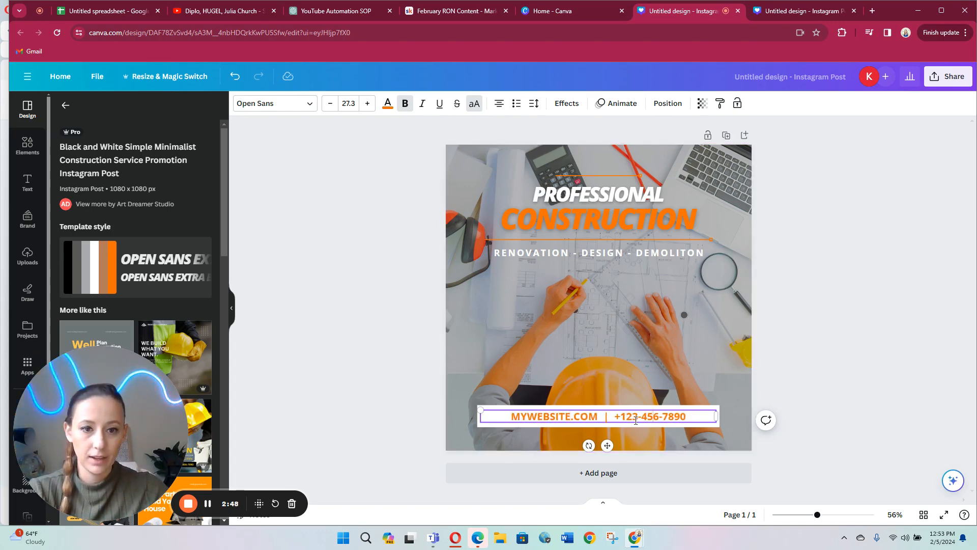
# Step: Replace the placeholder phone number in the contact line with the business phone number
pyautogui.moveTo(627, 416); pyautogui.dragTo(696, 416)
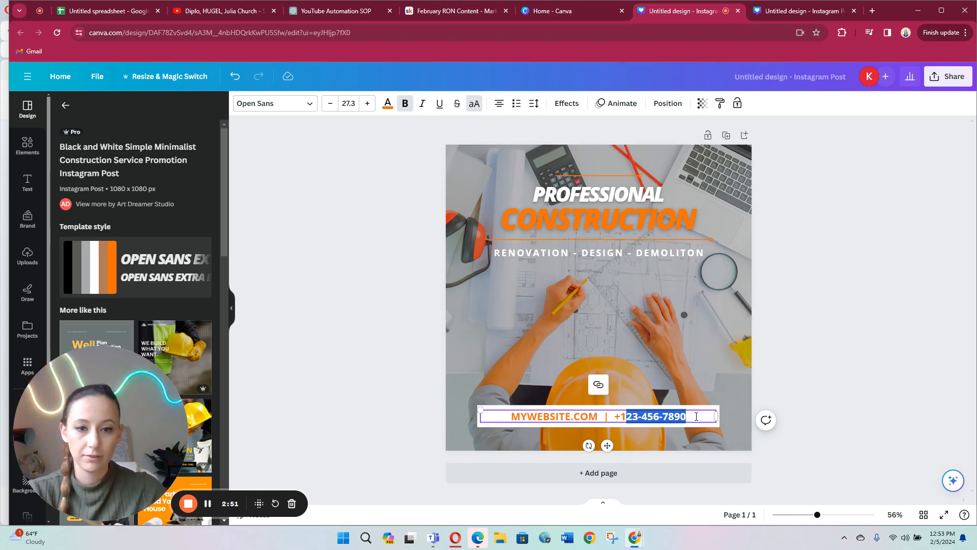
pyautogui.write('23')
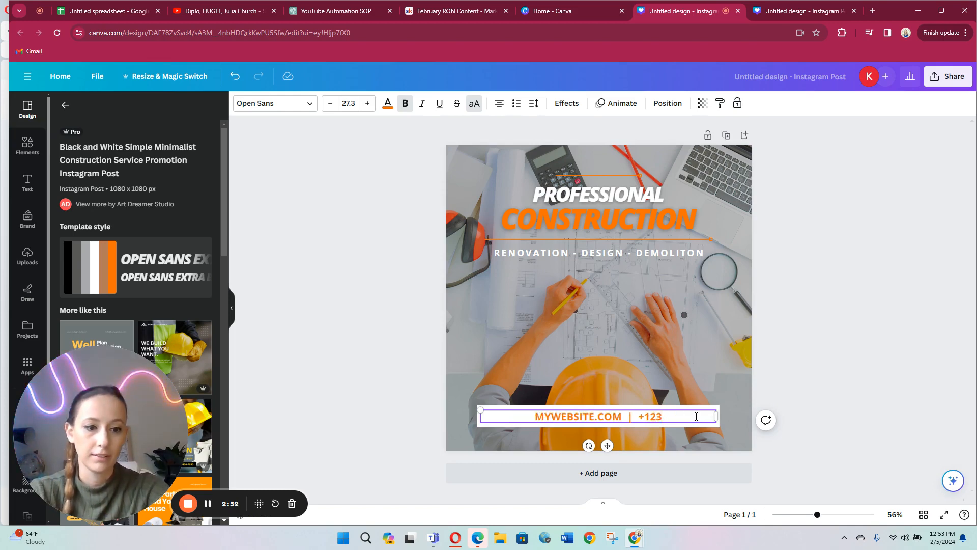
pyautogui.write('-45605')
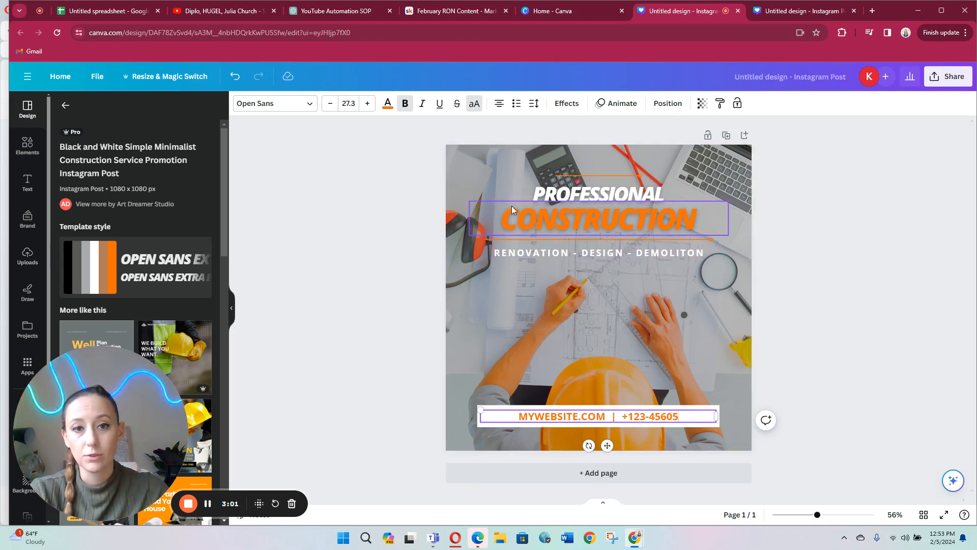
# Step: Replace the PROFESSIONAL heading with the notary business name and the services line with FAST SECURE AND CONVIENIENT
pyautogui.doubleClick(601, 197)
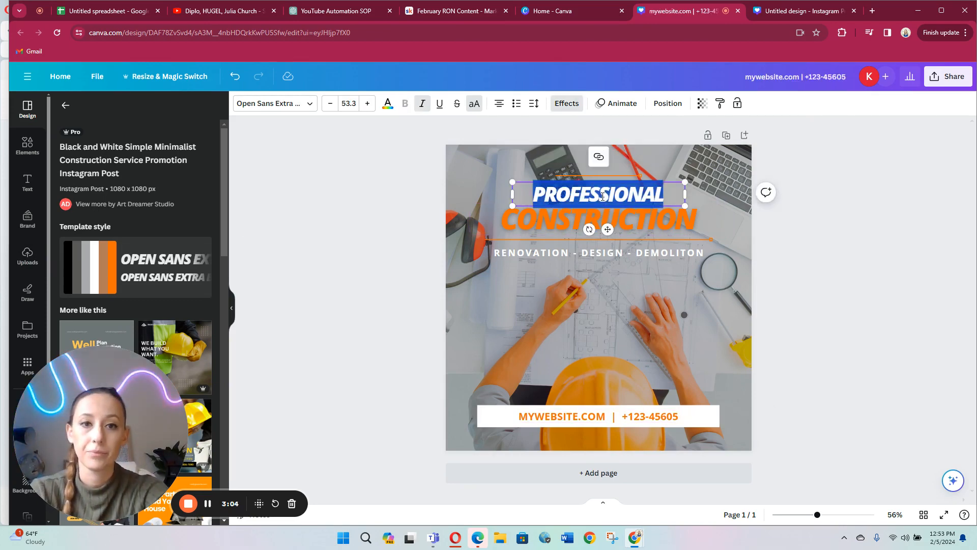
pyautogui.write('KATIE NOTARY')
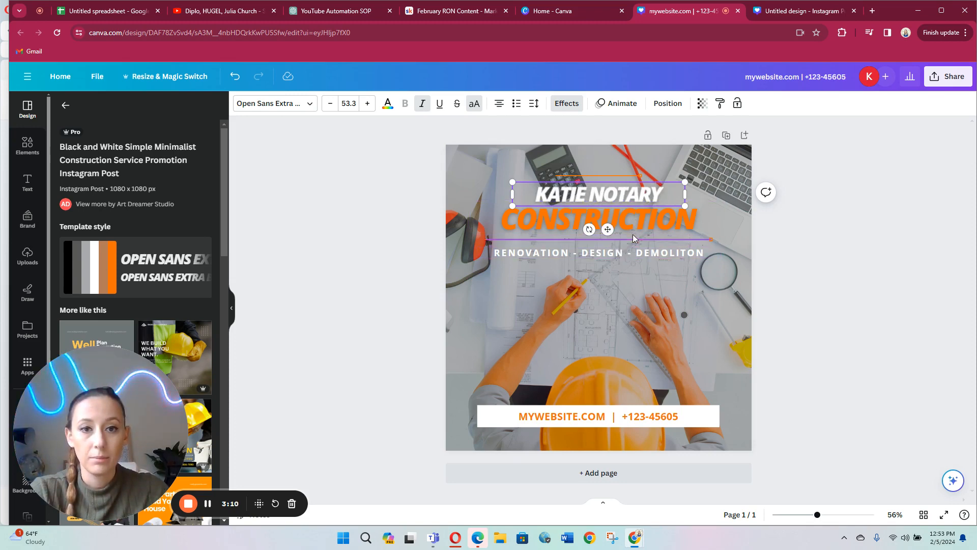
pyautogui.doubleClick(626, 251)
pyautogui.write('F')
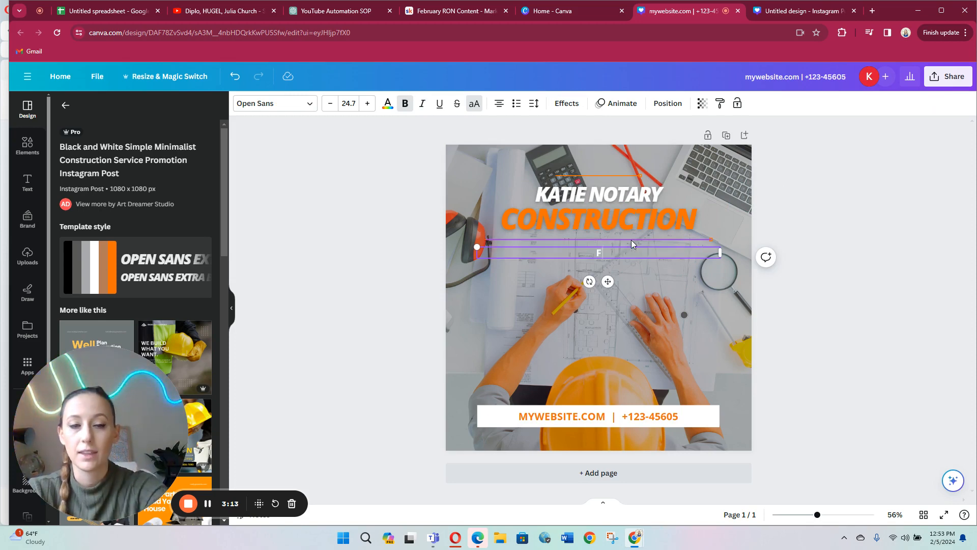
pyautogui.write('AST SE')
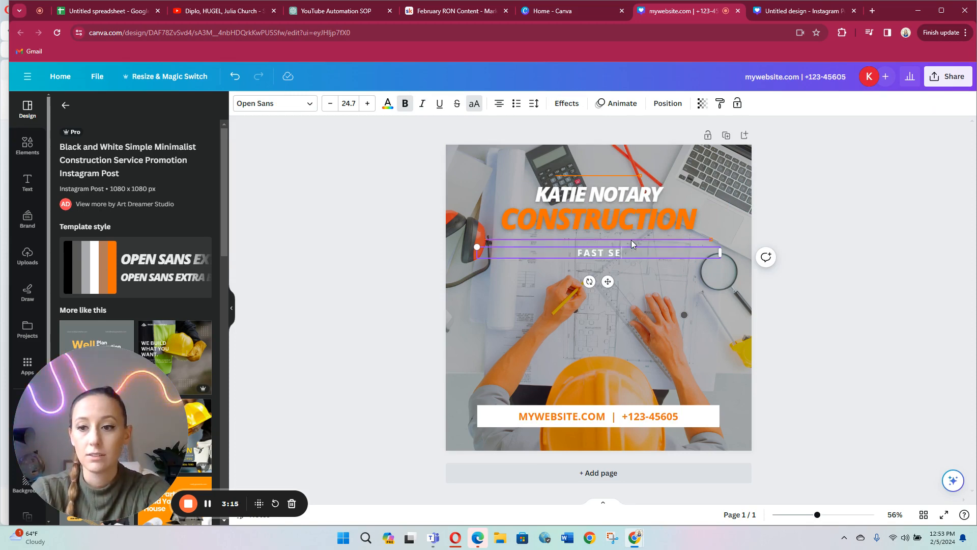
pyautogui.write('CURE AND')
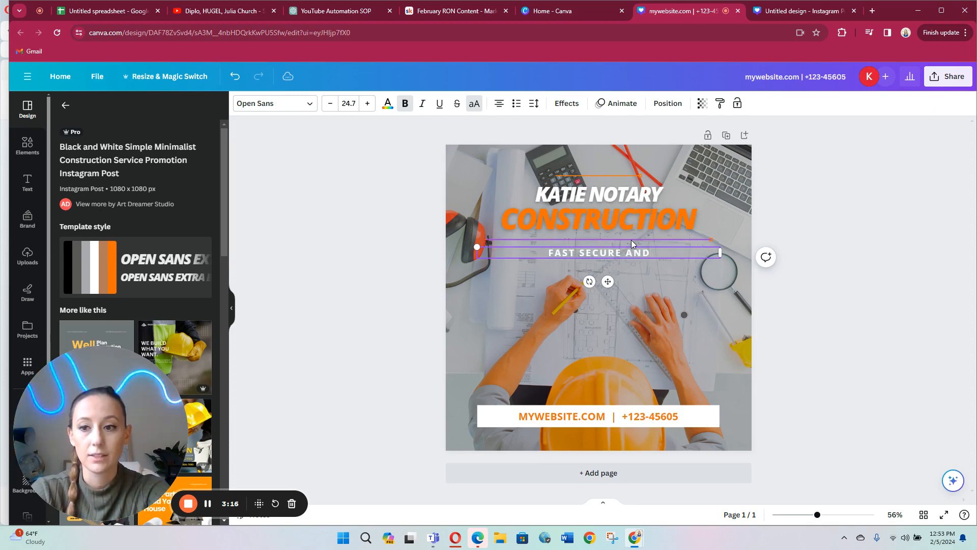
pyautogui.write(' CONVIENIE')
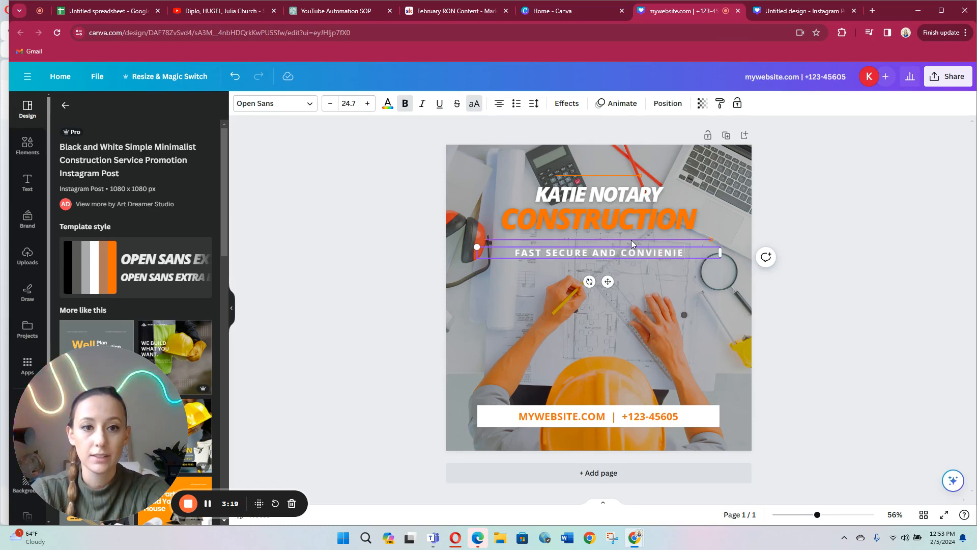
pyautogui.write('NT')
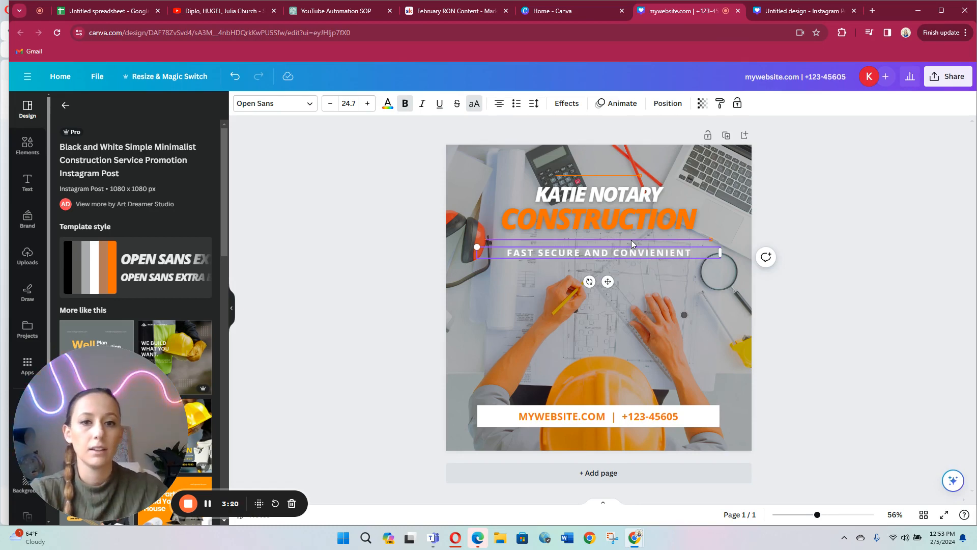
# Step: Switch to ChatGPT and copy all 25 content sentences aimed at construction companies
pyautogui.click(336, 9)
pyautogui.scroll(10, 417, 365)
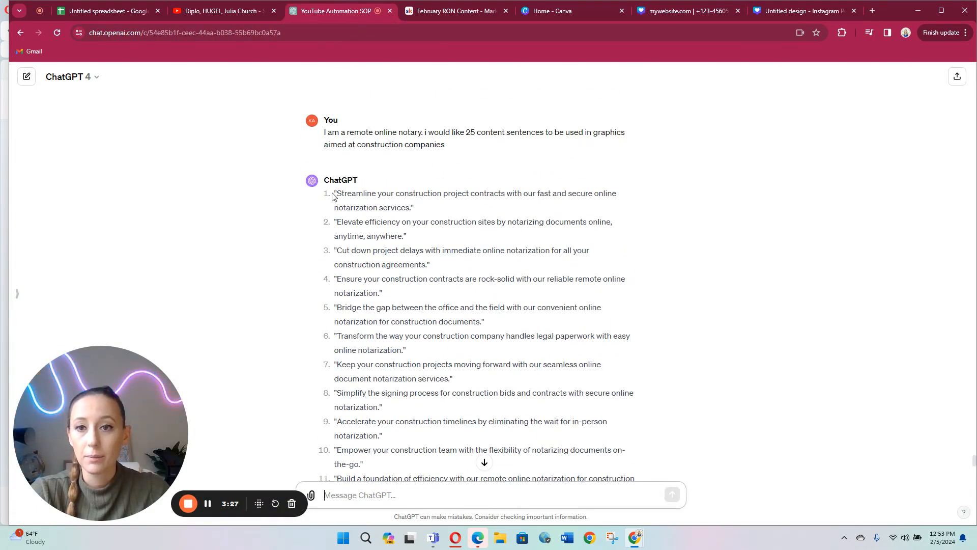
pyautogui.moveTo(332, 195); pyautogui.dragTo(366, 267)
pyautogui.hotkey('ctrl', 'c')
pyautogui.scroll(-1, 367, 268)
pyautogui.moveTo(367, 268); pyautogui.dragTo(429, 390)
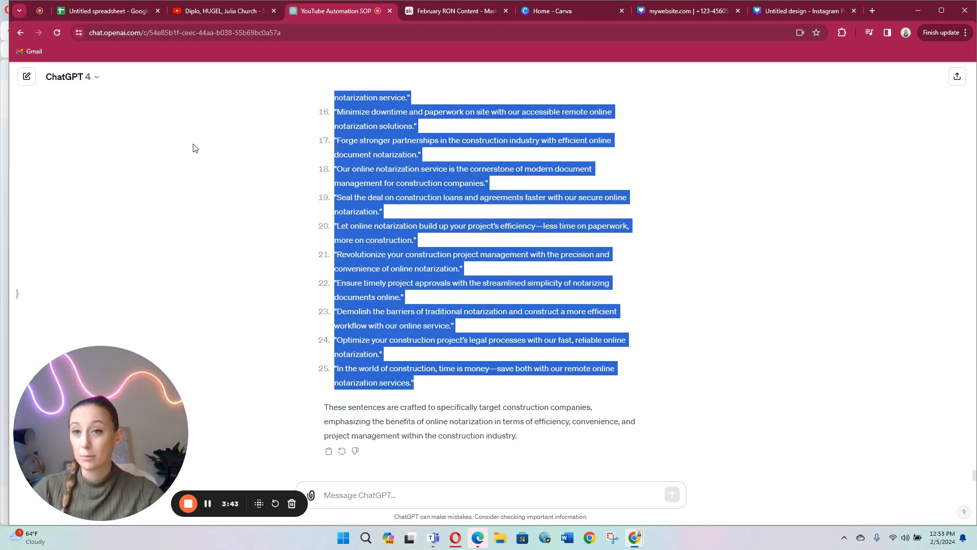
# Step: Switch to the blank Google Sheets spreadsheet and paste the copied sentences starting in cell A1
pyautogui.click(121, 12)
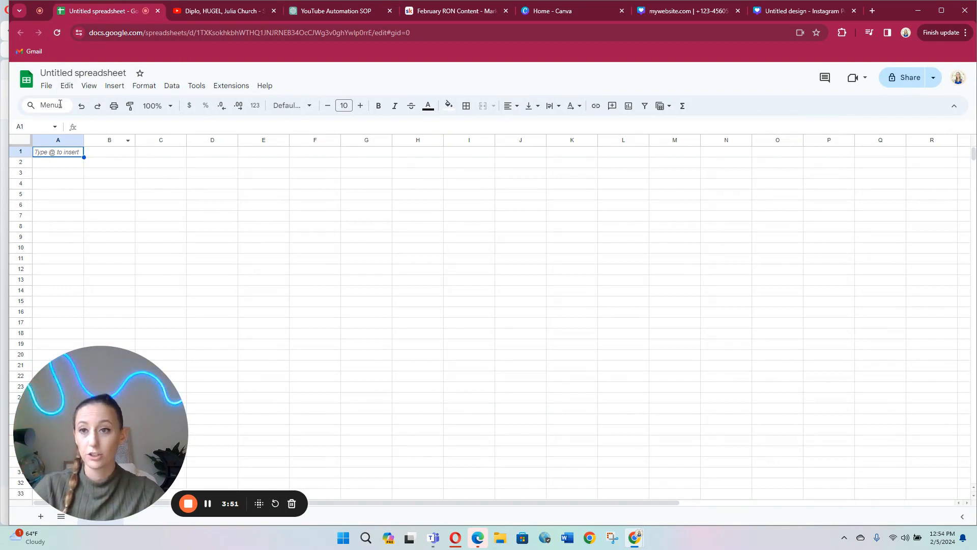
pyautogui.rightClick(58, 155)
pyautogui.click(93, 192)
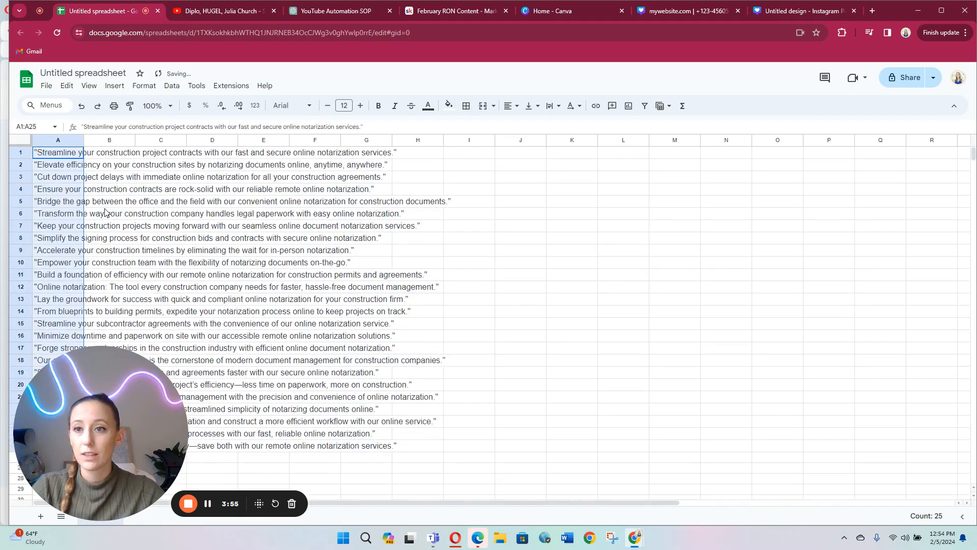
# Step: Rename the spreadsheet as Construction Content
pyautogui.click(75, 72)
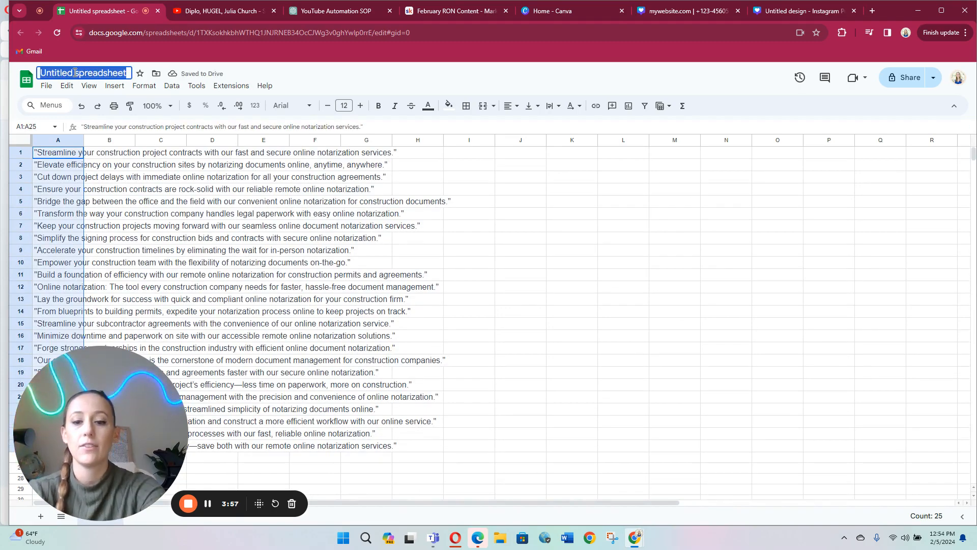
pyautogui.write('Construction')
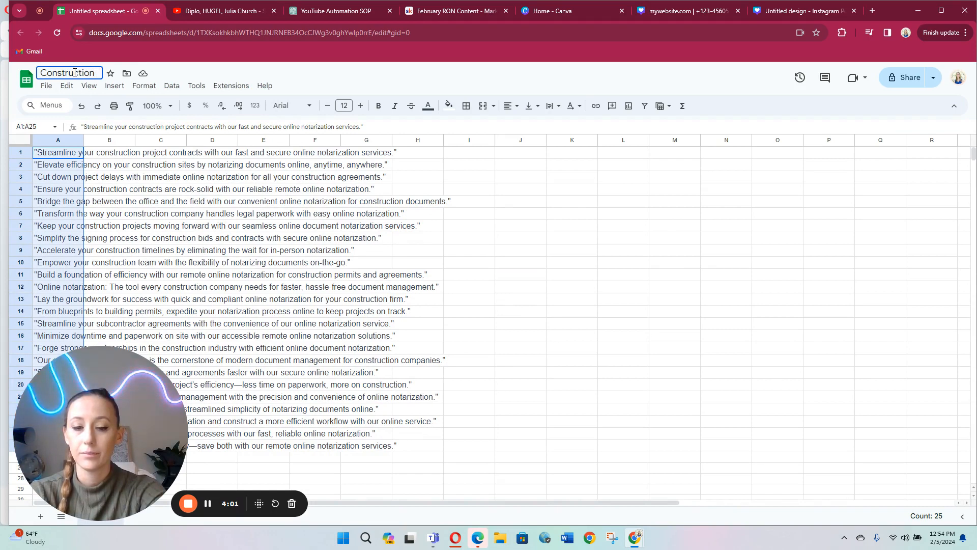
pyautogui.write(' Content')
pyautogui.press('Return')
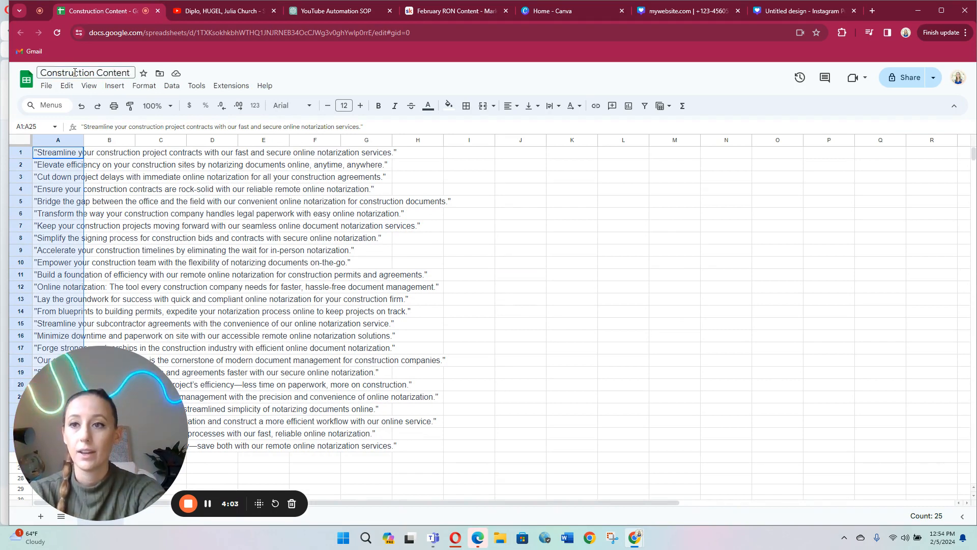
# Step: Download the sheet as a comma-separated values file named Construction Content - Sheet1 in the Downloads folder
pyautogui.click(47, 86)
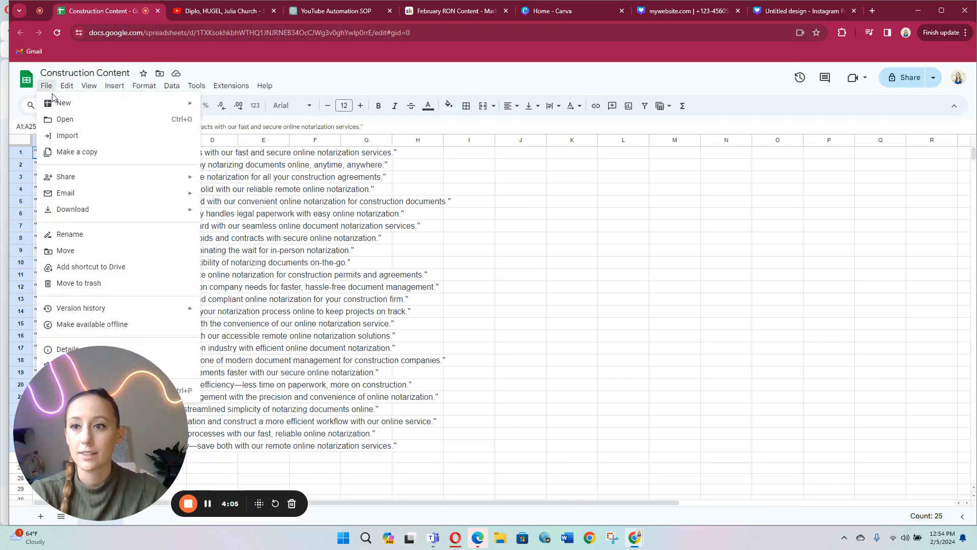
pyautogui.moveTo(74, 211)
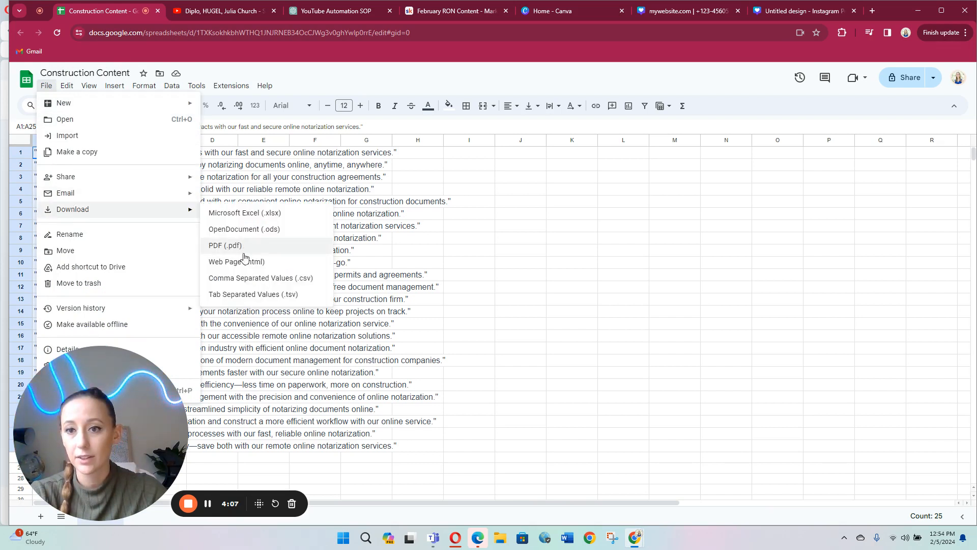
pyautogui.click(288, 284)
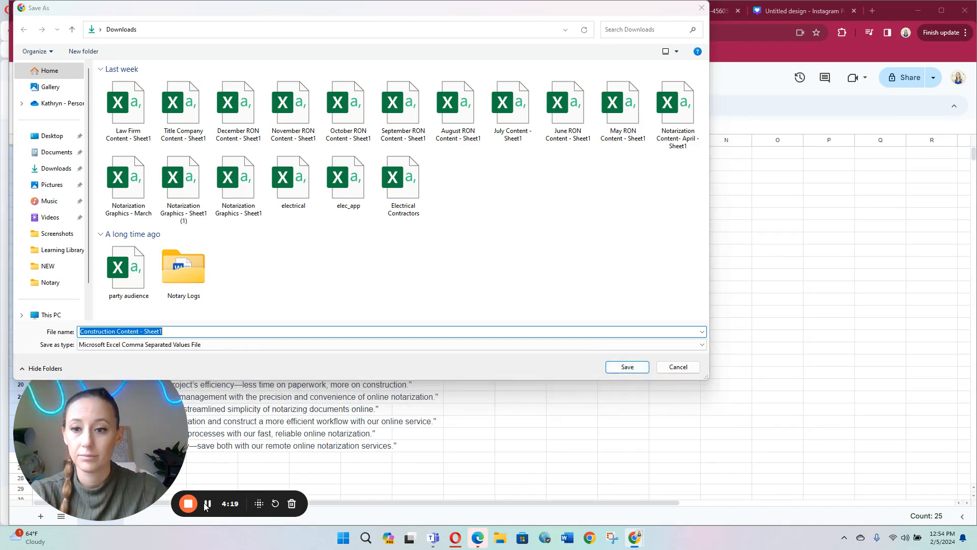
pyautogui.click(625, 369)
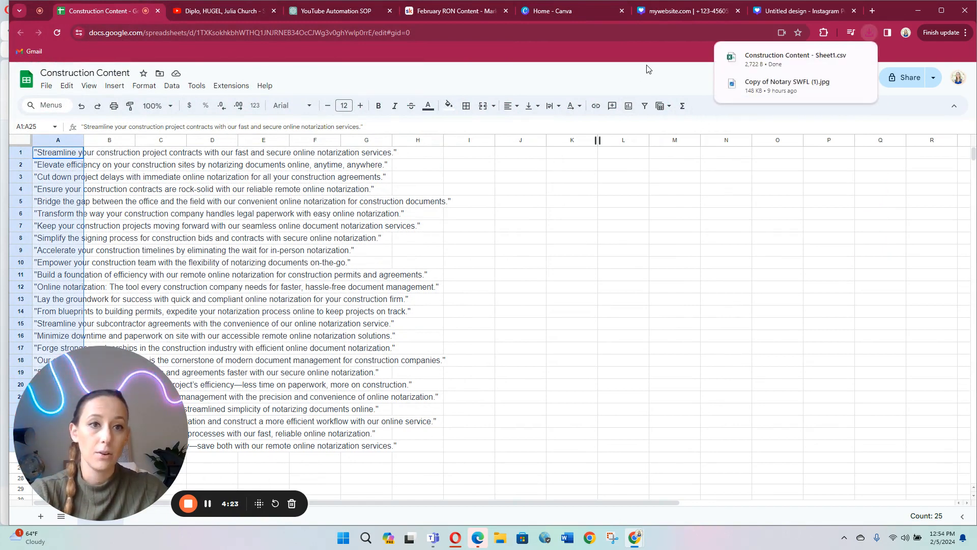
# Step: Return to the Canva post design and move the orange CONSTRUCTION text below the FAST SECURE AND CONVIENIENT line
pyautogui.click(597, 11)
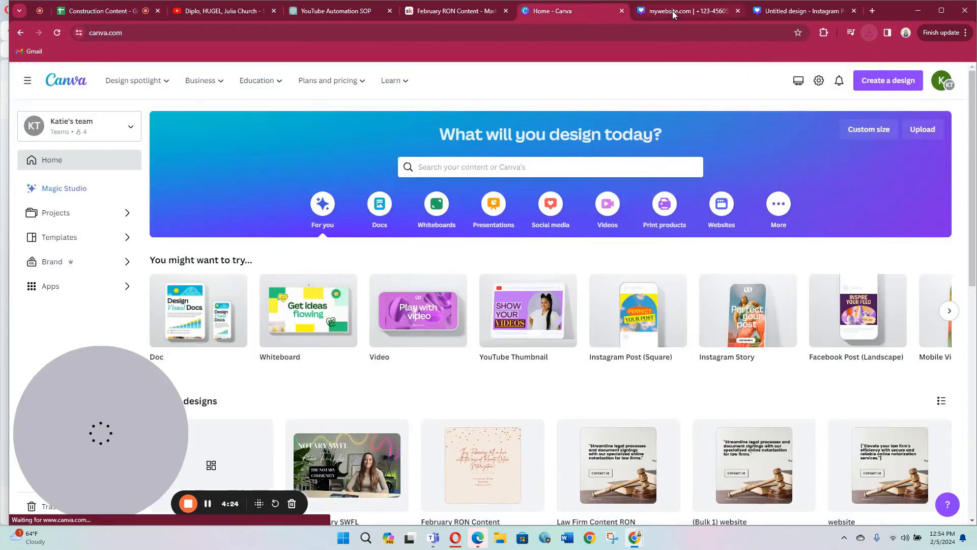
pyautogui.click(672, 11)
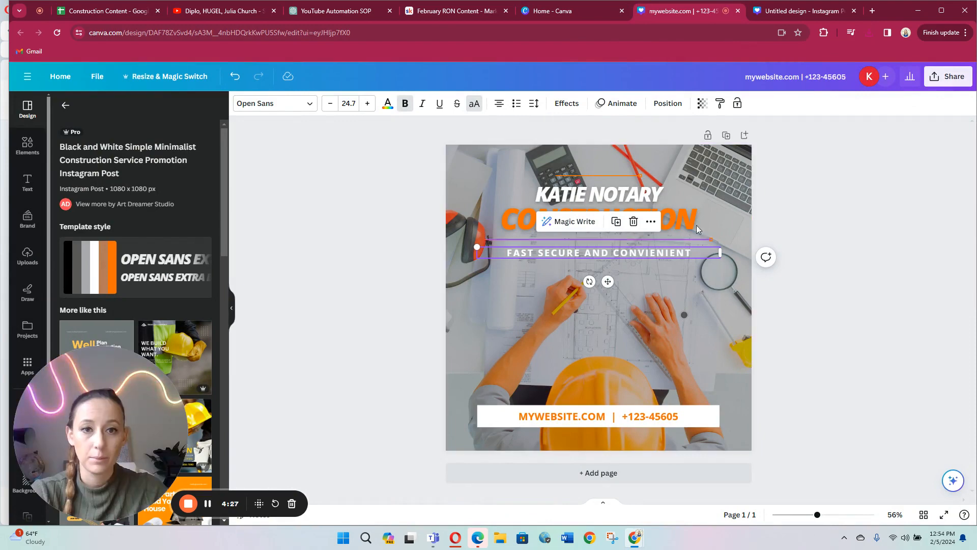
pyautogui.click(760, 256)
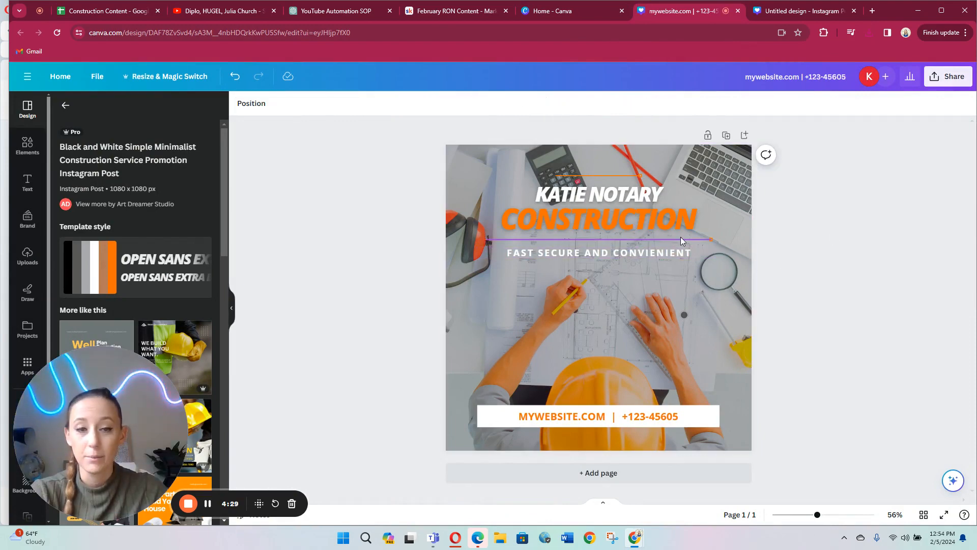
pyautogui.click(661, 222)
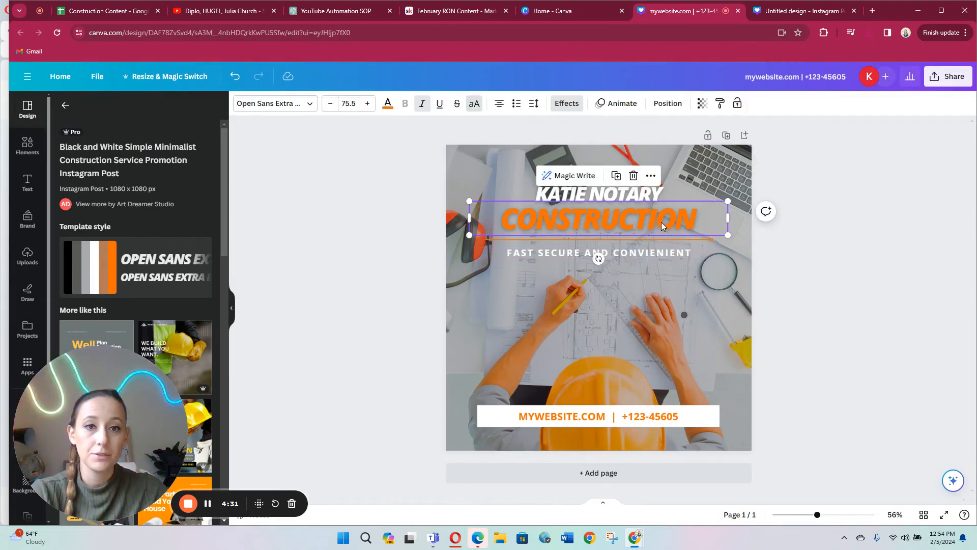
pyautogui.moveTo(659, 224); pyautogui.dragTo(662, 301)
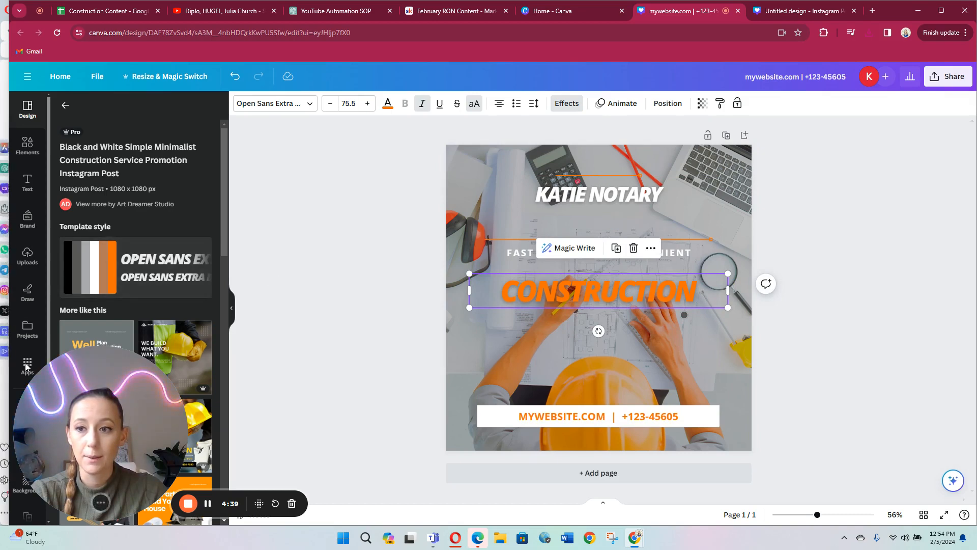
# Step: Start Bulk create and upload the Construction Content - Sheet1 CSV file as its data
pyautogui.moveTo(83, 410); pyautogui.dragTo(848, 365)
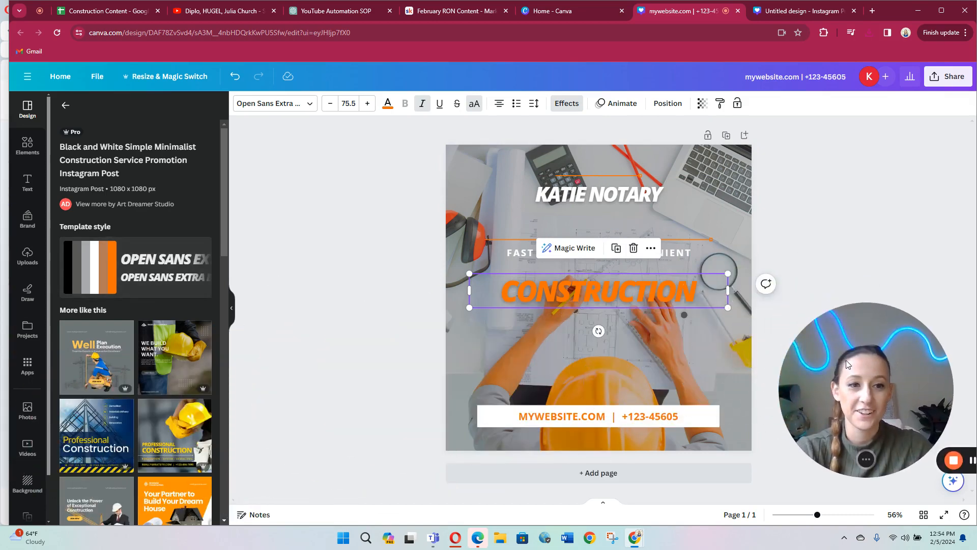
pyautogui.click(28, 372)
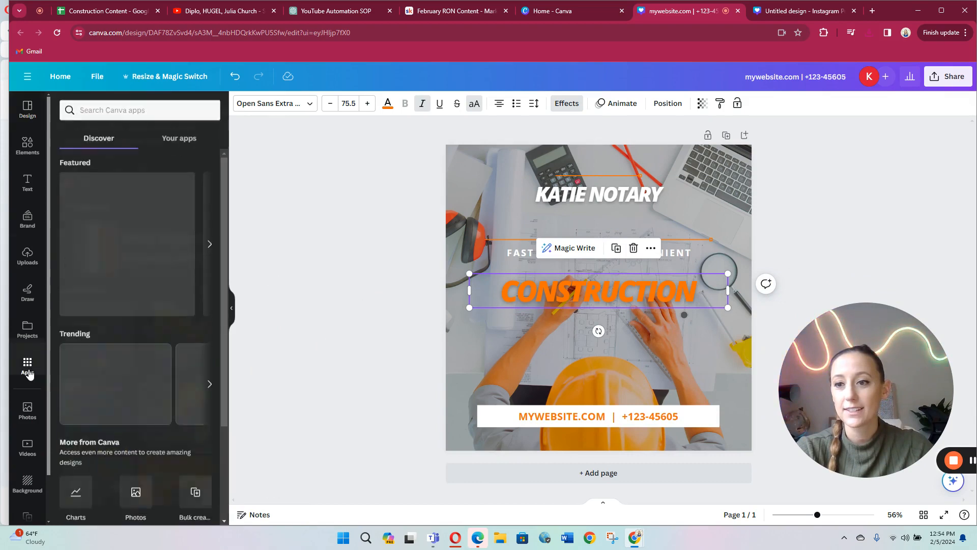
pyautogui.click(197, 489)
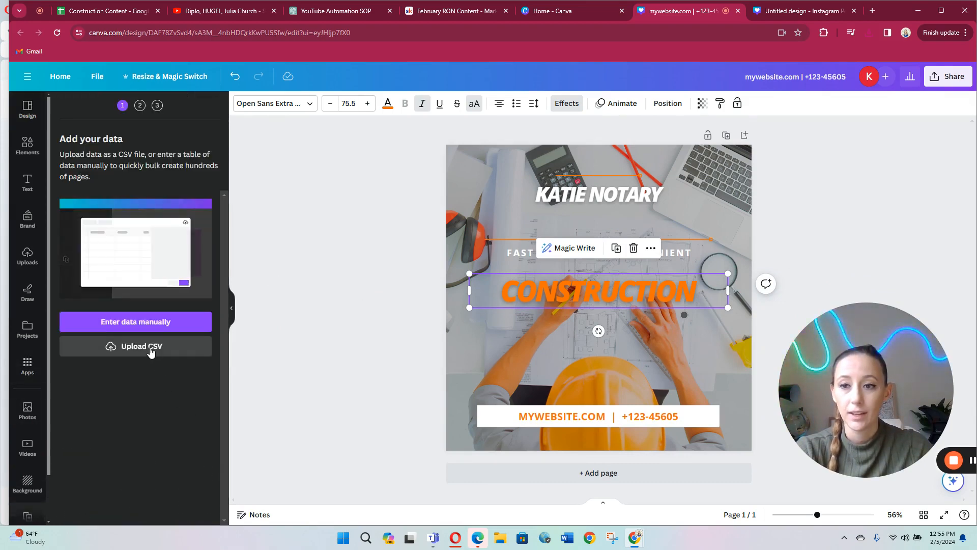
pyautogui.click(149, 351)
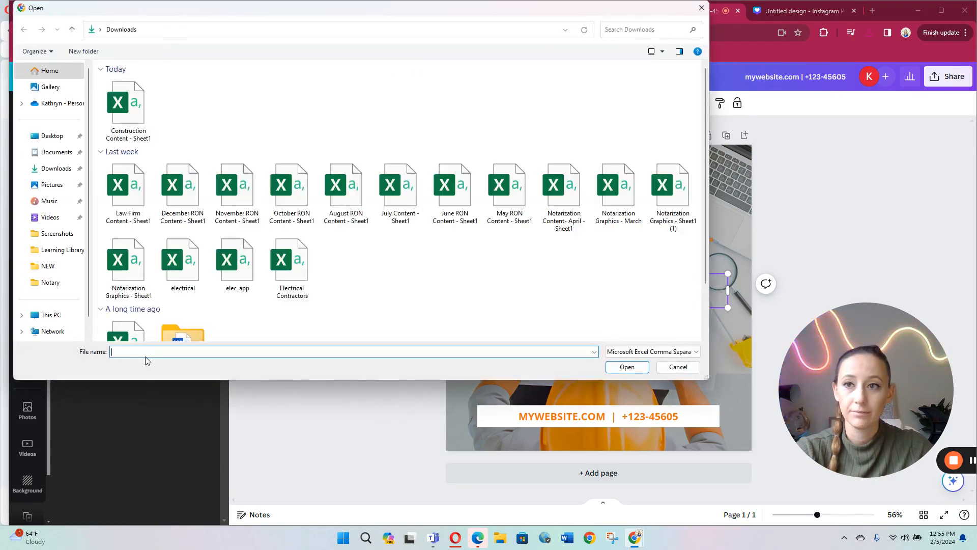
pyautogui.click(118, 104)
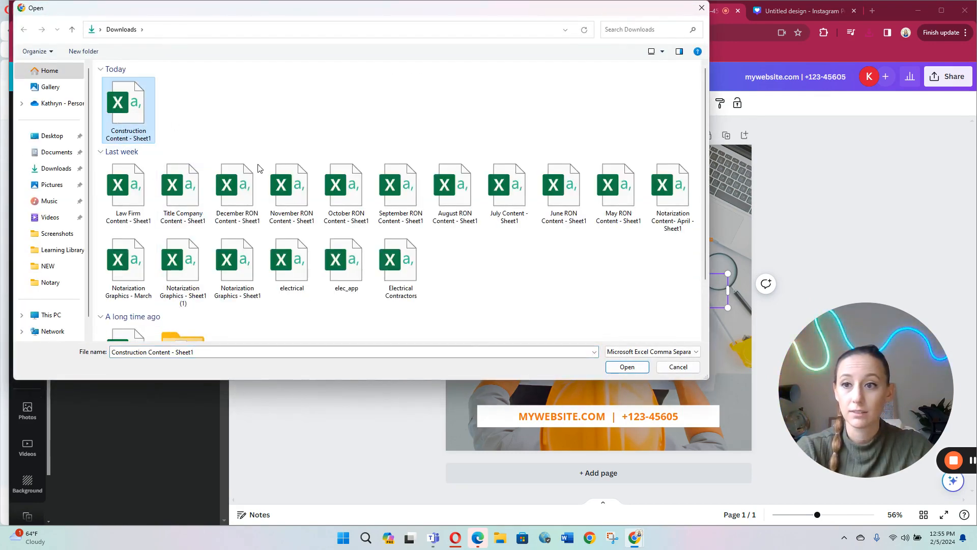
pyautogui.click(620, 366)
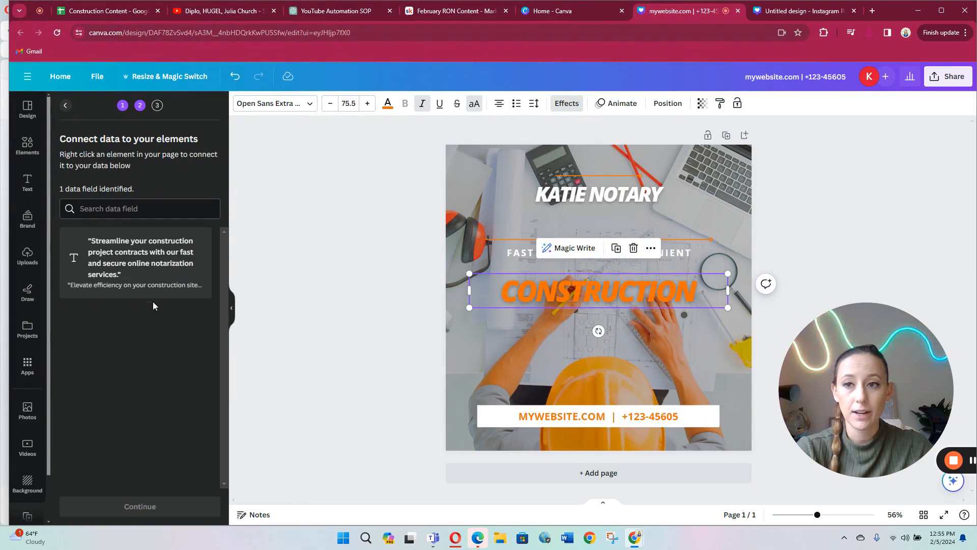
# Step: Connect the orange CONSTRUCTION text to the "Streamline your construction project contracts..." data field
pyautogui.doubleClick(710, 291)
pyautogui.click(865, 220)
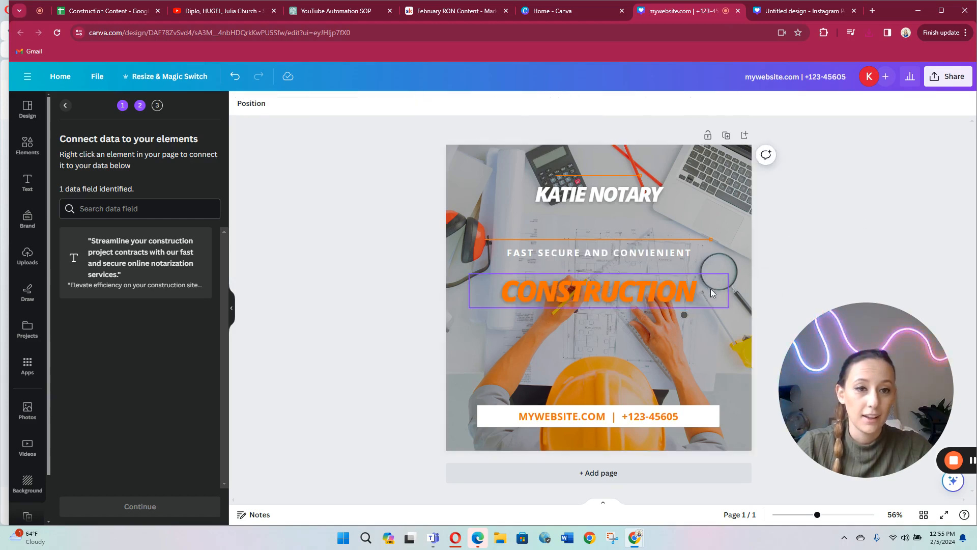
pyautogui.click(711, 288)
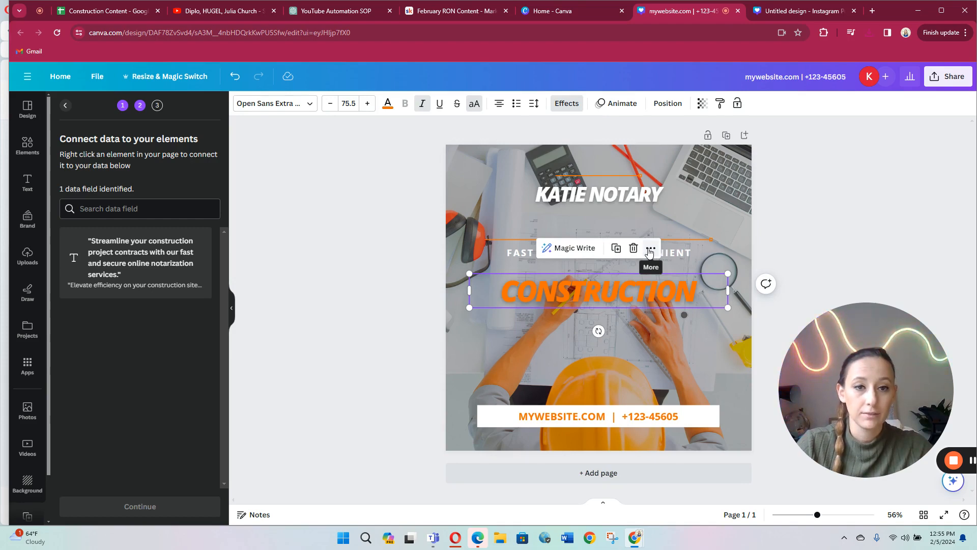
pyautogui.scroll(3, 649, 252)
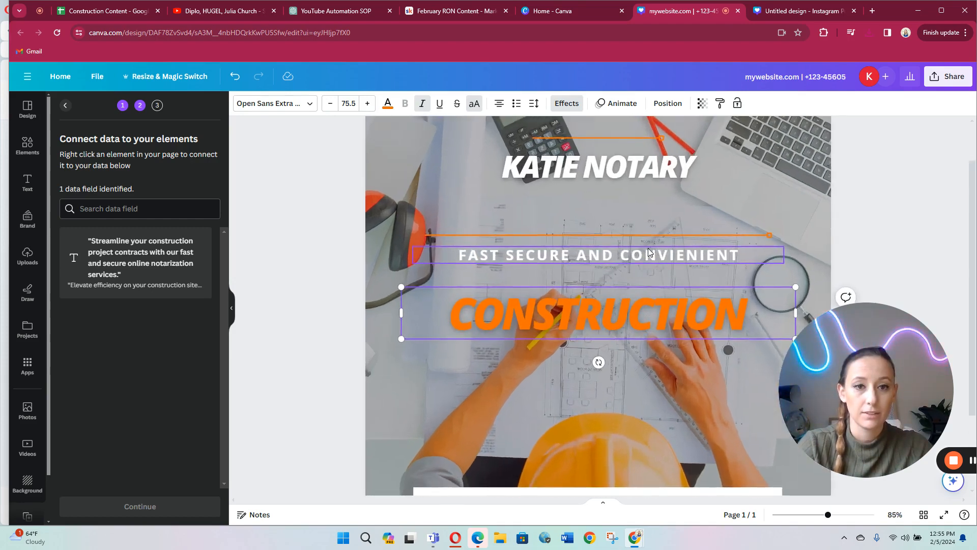
pyautogui.scroll(-1, 649, 252)
pyautogui.click(651, 260)
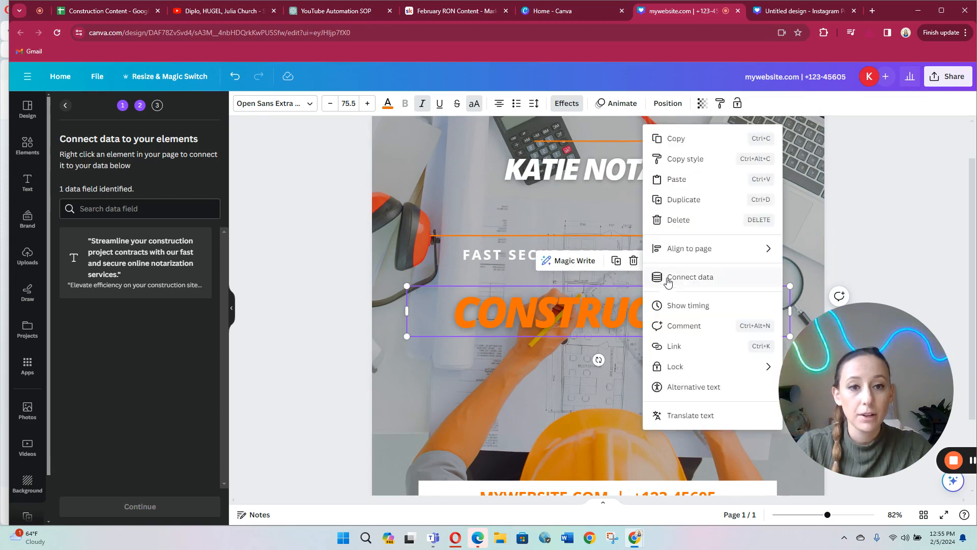
pyautogui.click(671, 285)
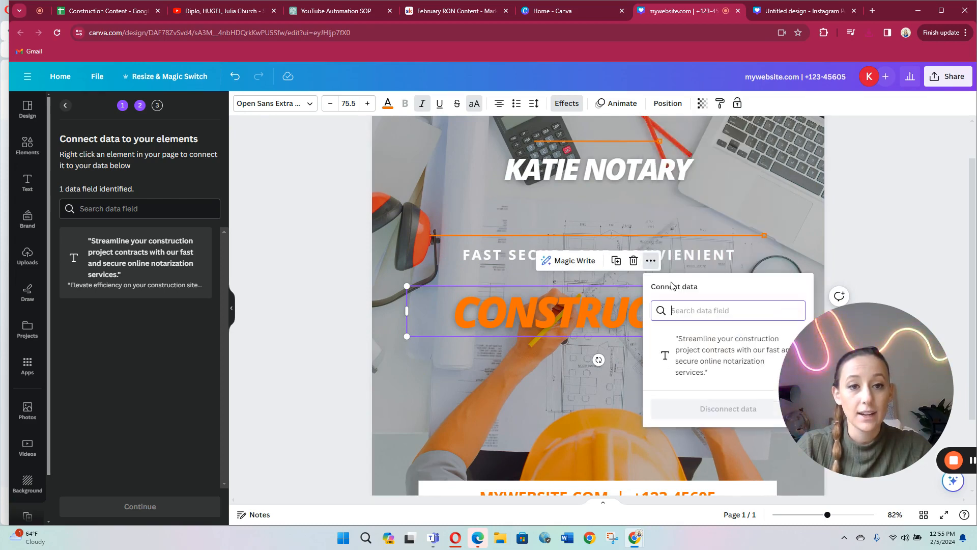
pyautogui.click(708, 349)
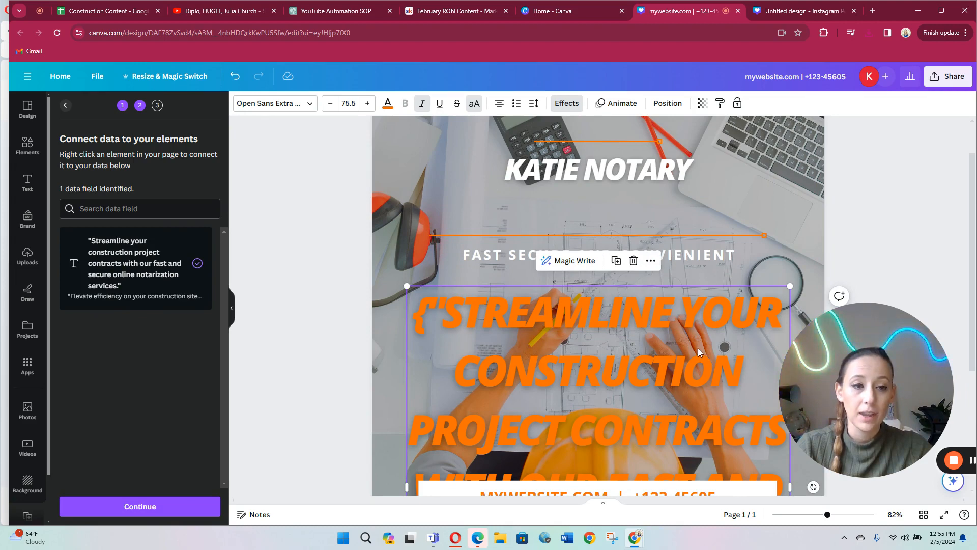
# Step: Reduce the font size of the connected orange construction quote to 32 so it fits on the post
pyautogui.scroll(-3, 693, 346)
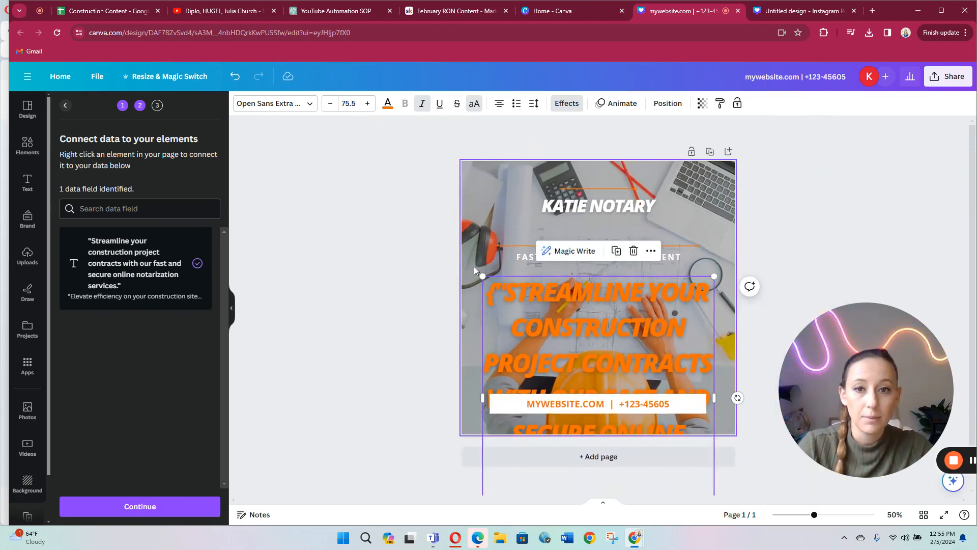
pyautogui.click(348, 104)
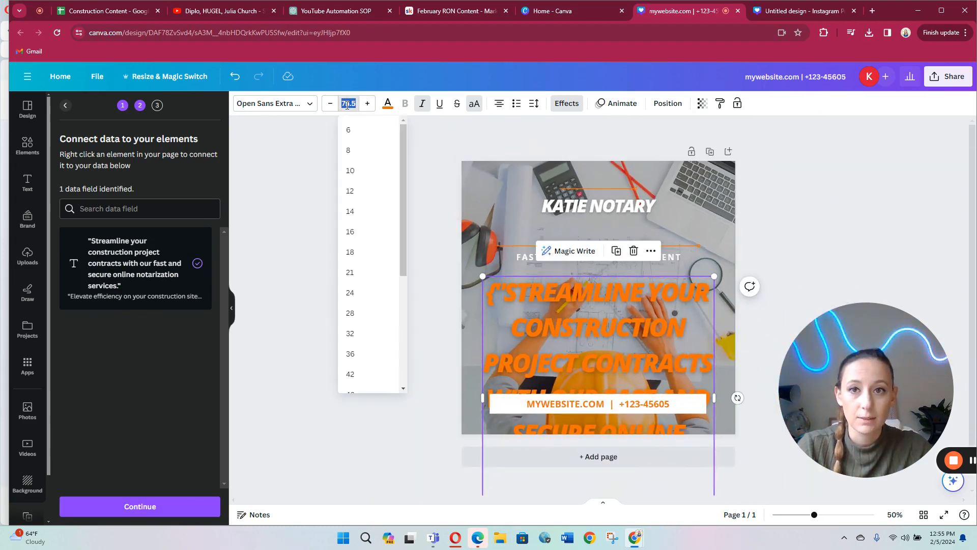
pyautogui.click(347, 103)
pyautogui.write('50')
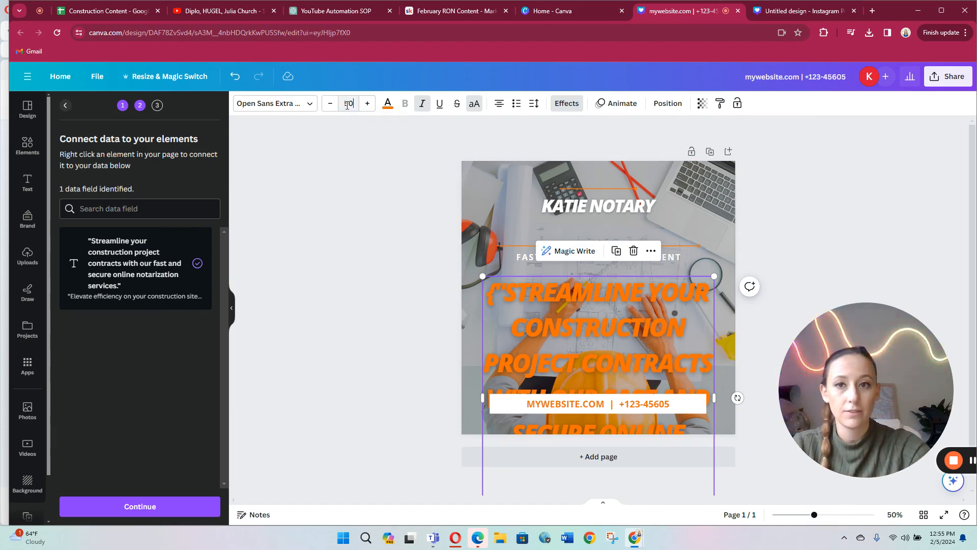
pyautogui.click(346, 172)
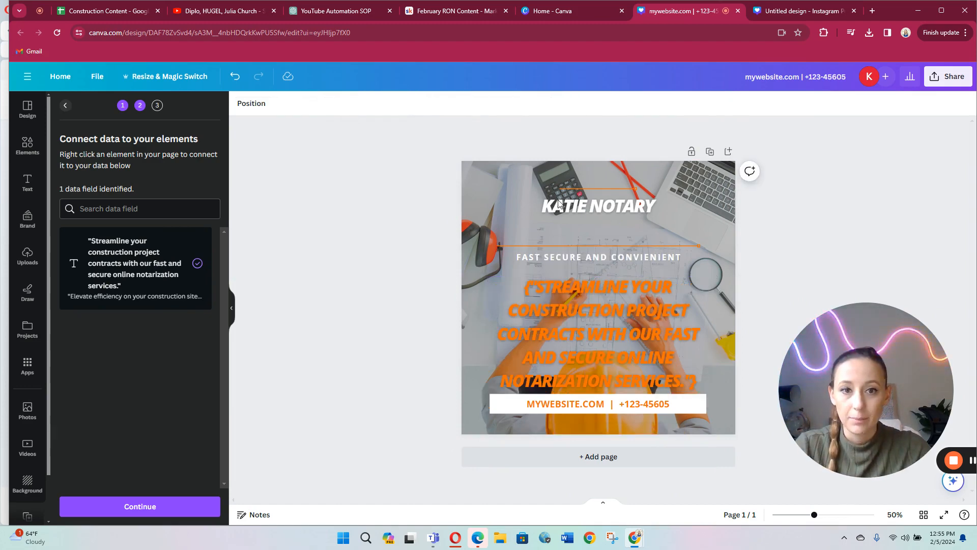
pyautogui.click(667, 333)
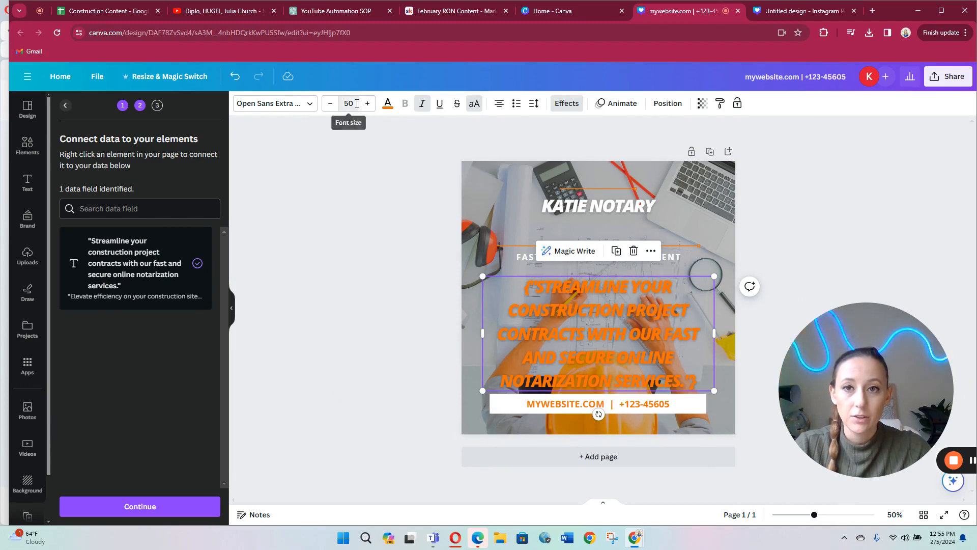
pyautogui.click(356, 103)
pyautogui.click(351, 292)
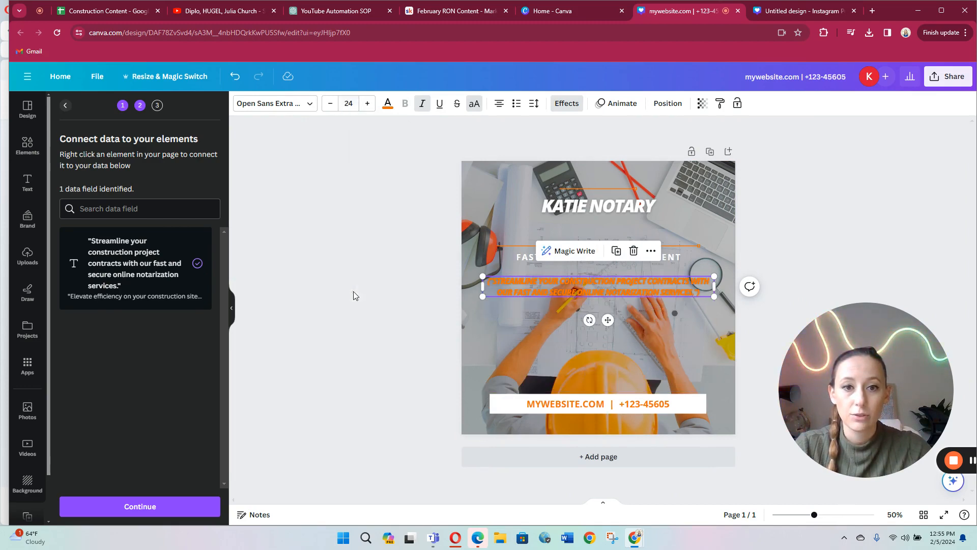
pyautogui.click(350, 104)
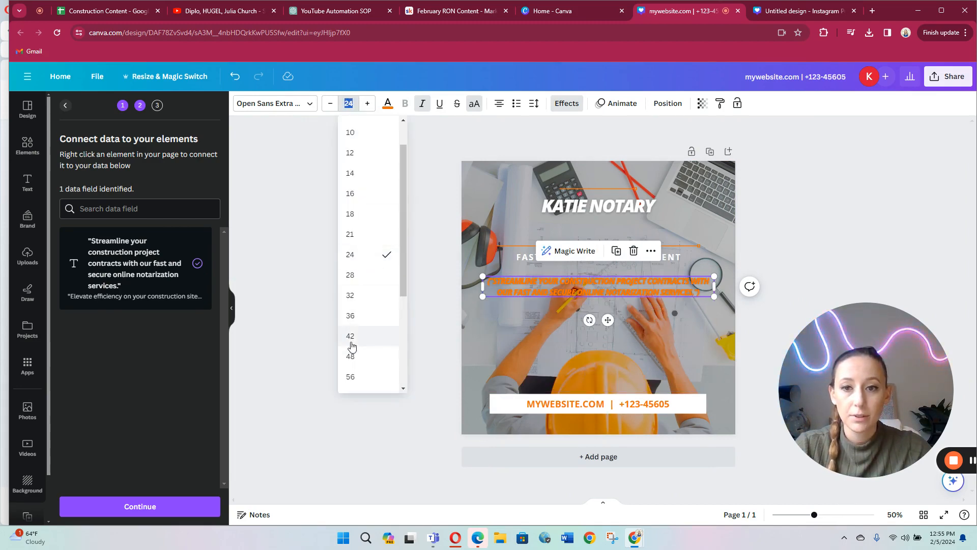
pyautogui.click(358, 300)
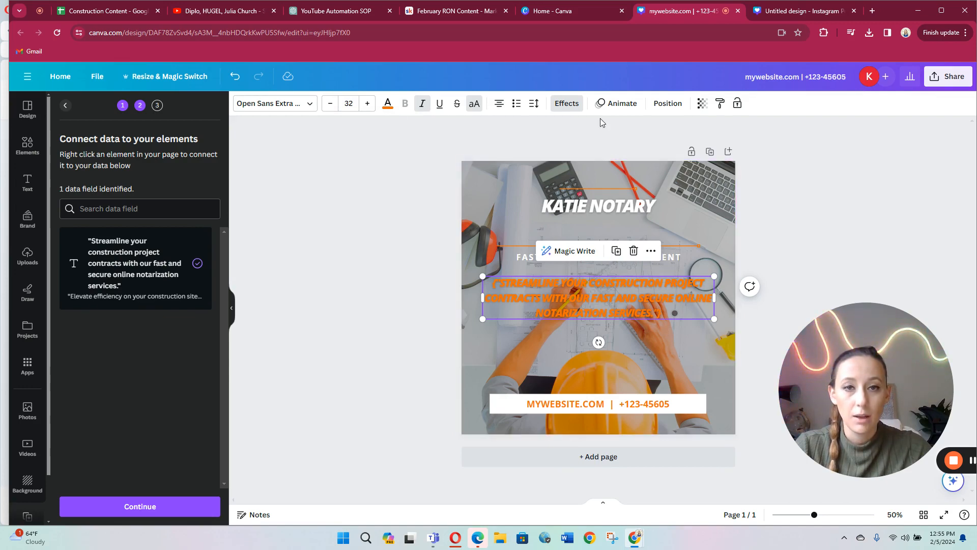
# Step: Give the orange quote text a white Background effect and shrink its text box slightly to a font size of about 31
pyautogui.click(569, 104)
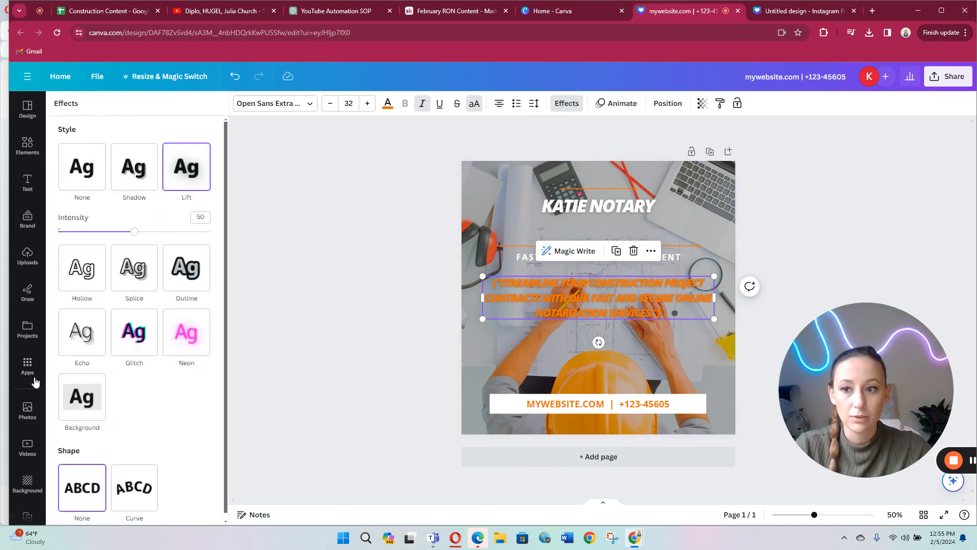
pyautogui.click(92, 402)
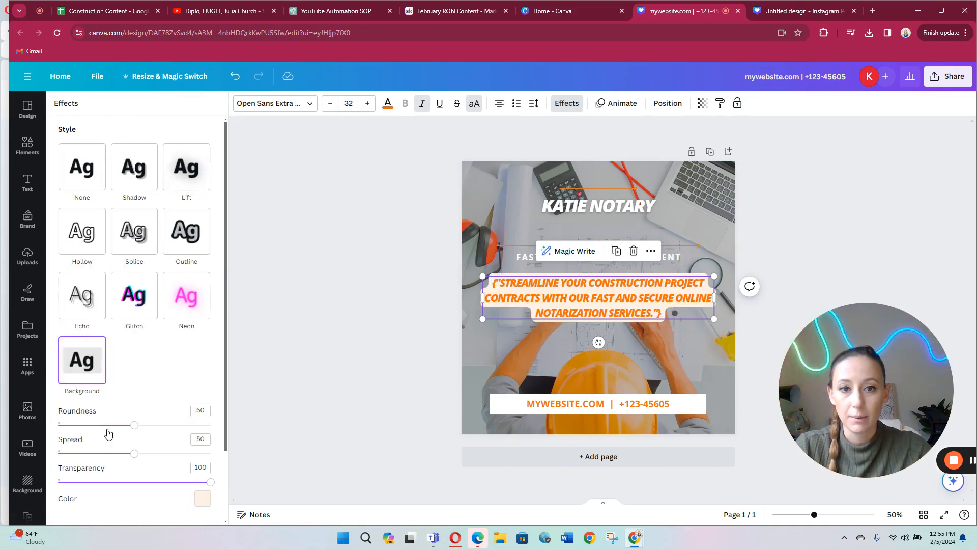
pyautogui.scroll(-2, 202, 428)
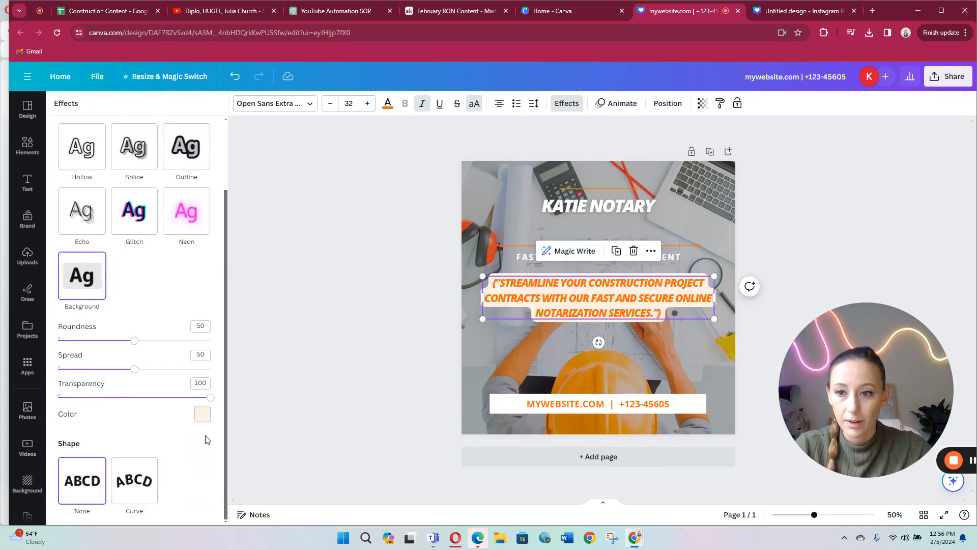
pyautogui.click(202, 413)
pyautogui.click(141, 258)
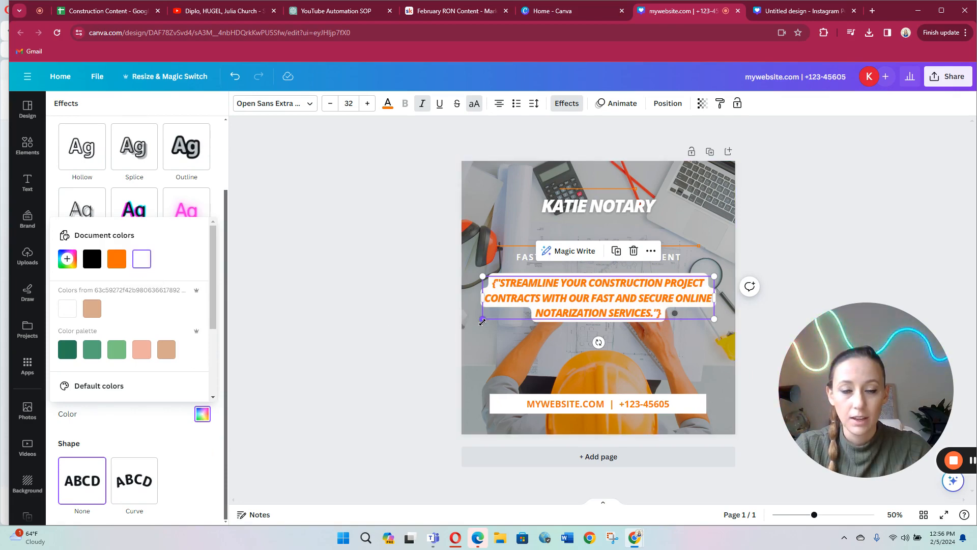
pyautogui.moveTo(482, 322); pyautogui.dragTo(491, 343)
pyautogui.moveTo(640, 308); pyautogui.dragTo(628, 304)
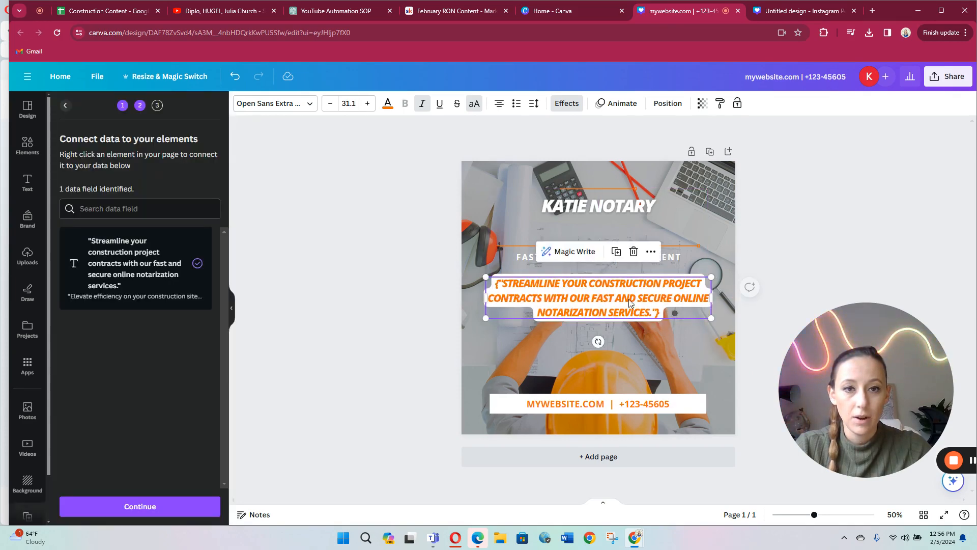
# Step: Move the business name heading down closer to the tagline and place the short orange line just above it
pyautogui.click(603, 202)
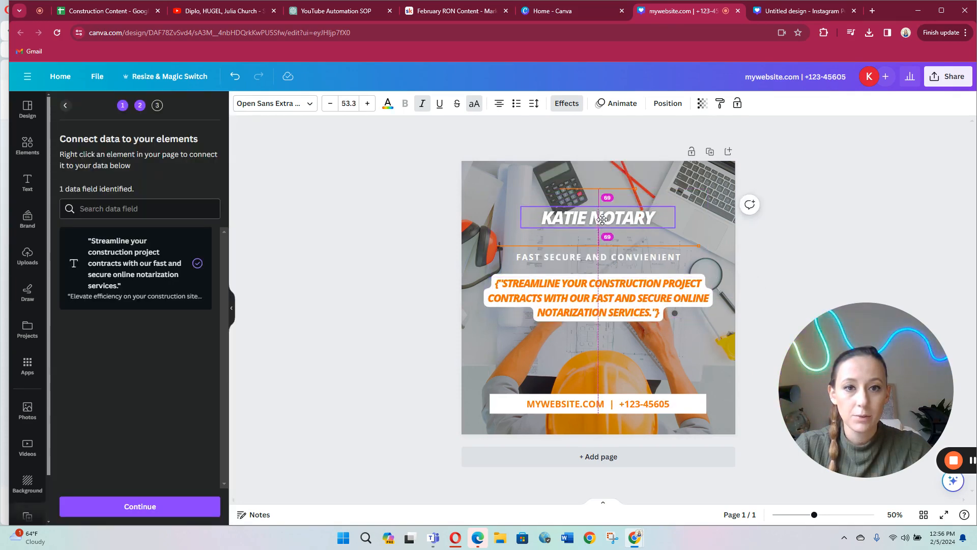
pyautogui.click(786, 203)
pyautogui.moveTo(630, 188); pyautogui.dragTo(629, 216)
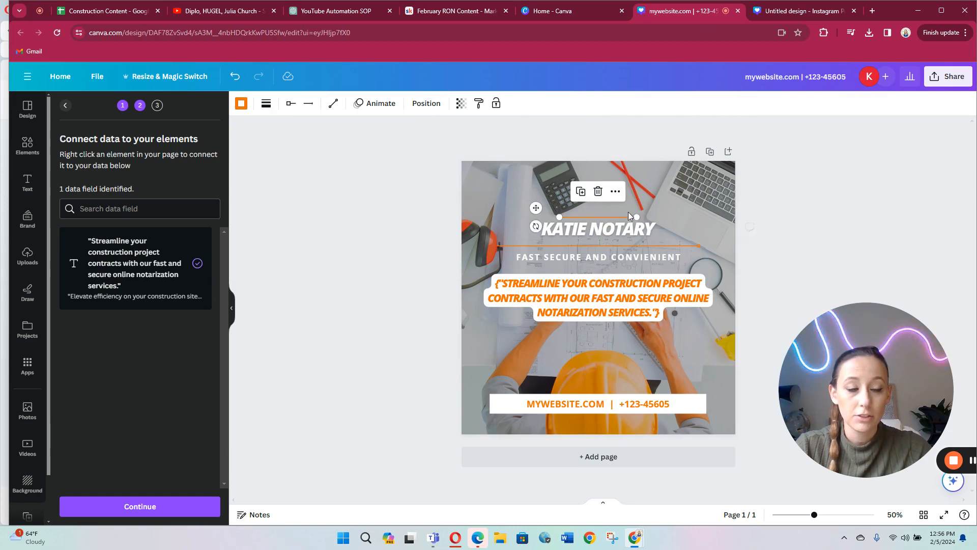
pyautogui.click(862, 224)
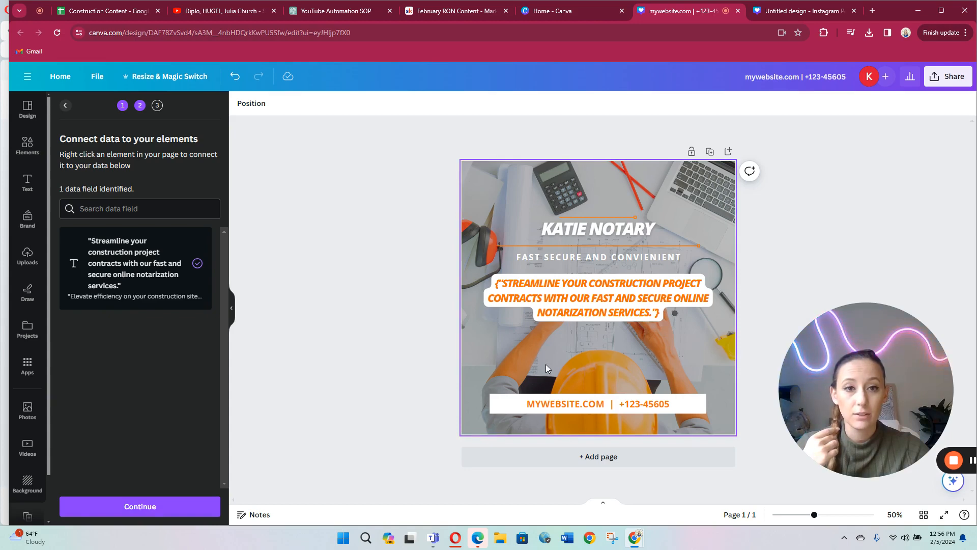
pyautogui.click(617, 214)
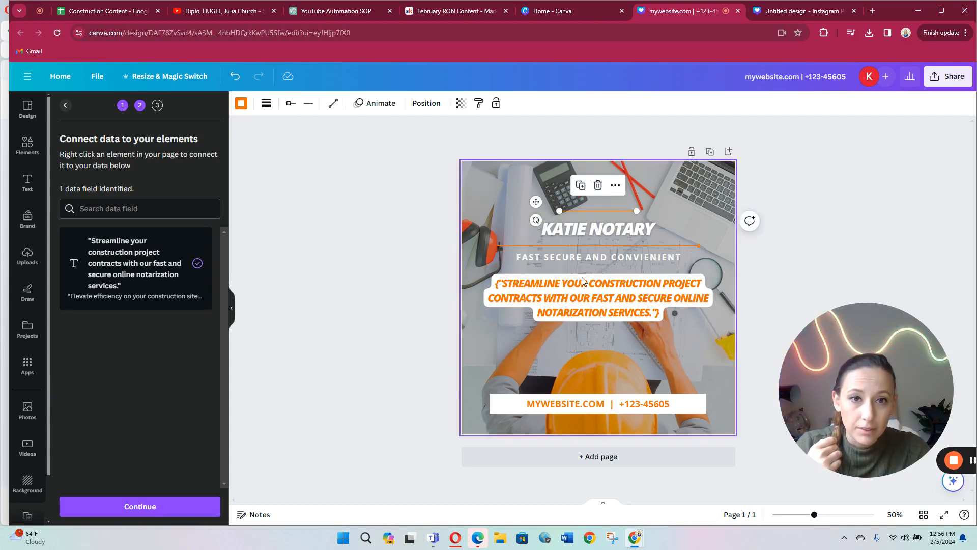
pyautogui.click(369, 292)
# Step: Generate 24 designs from all the selected data rows and look through the first generated pages
pyautogui.click(163, 508)
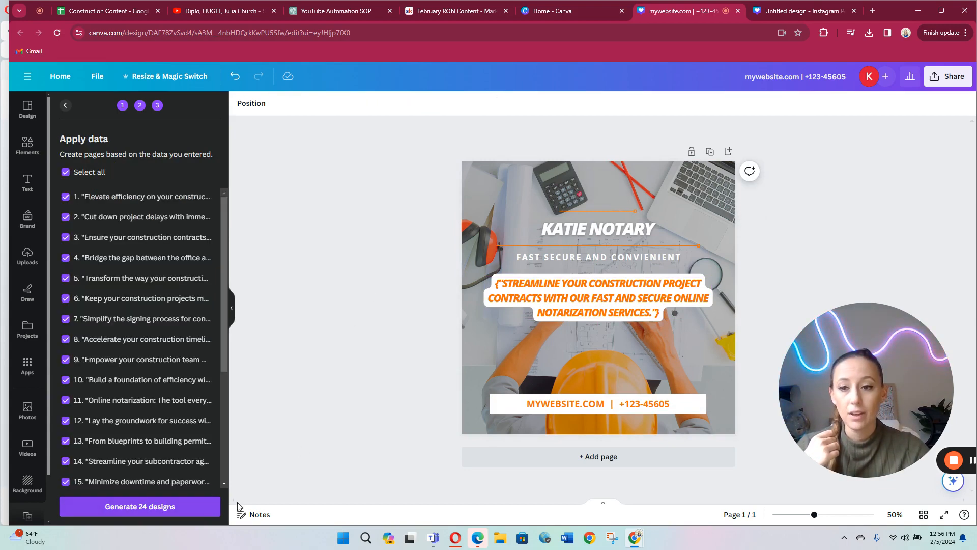
pyautogui.click(146, 509)
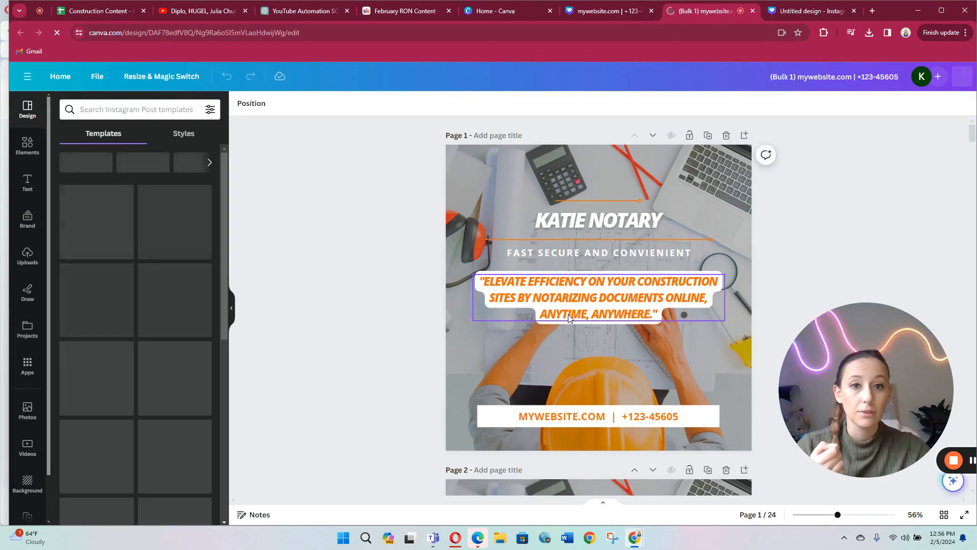
pyautogui.scroll(-3, 397, 319)
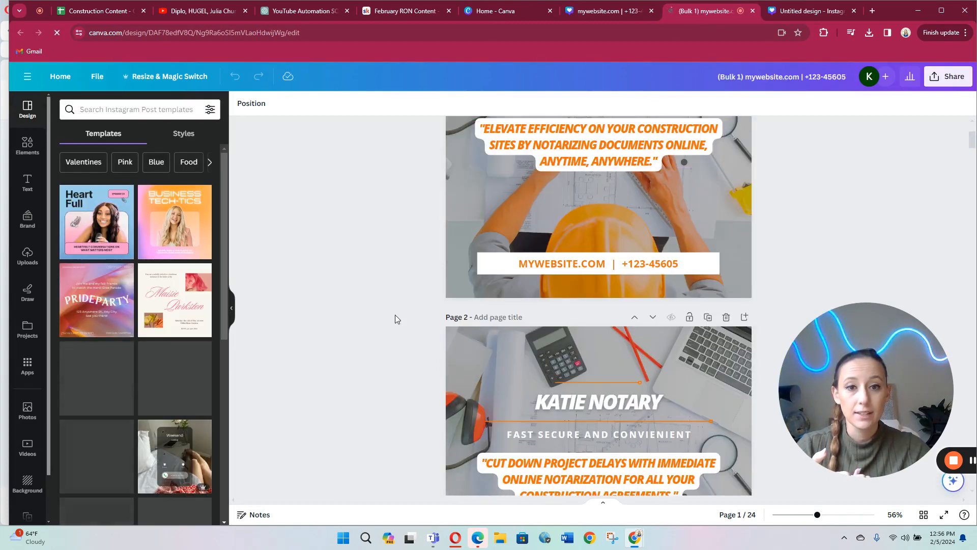
pyautogui.scroll(-2, 648, 342)
pyautogui.scroll(-3, 643, 343)
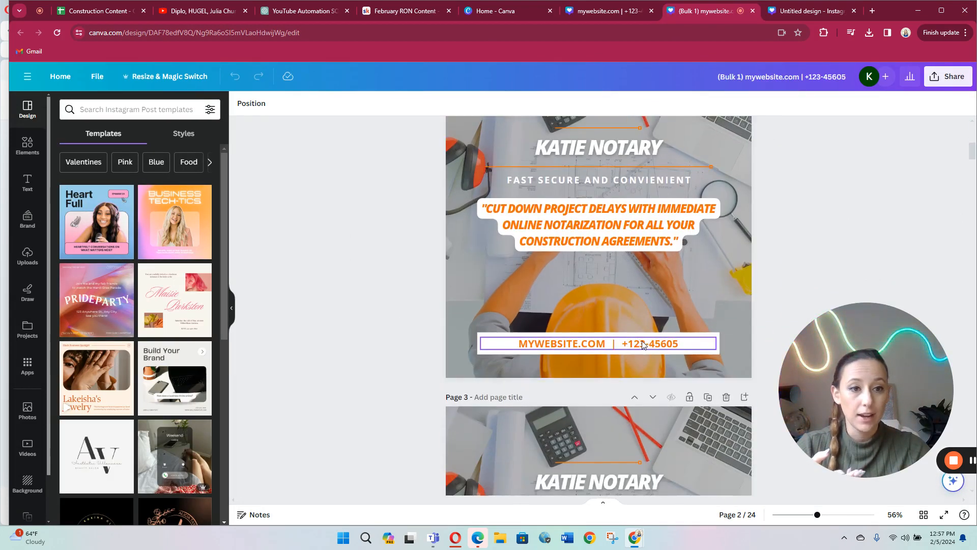
pyautogui.scroll(-10, 642, 342)
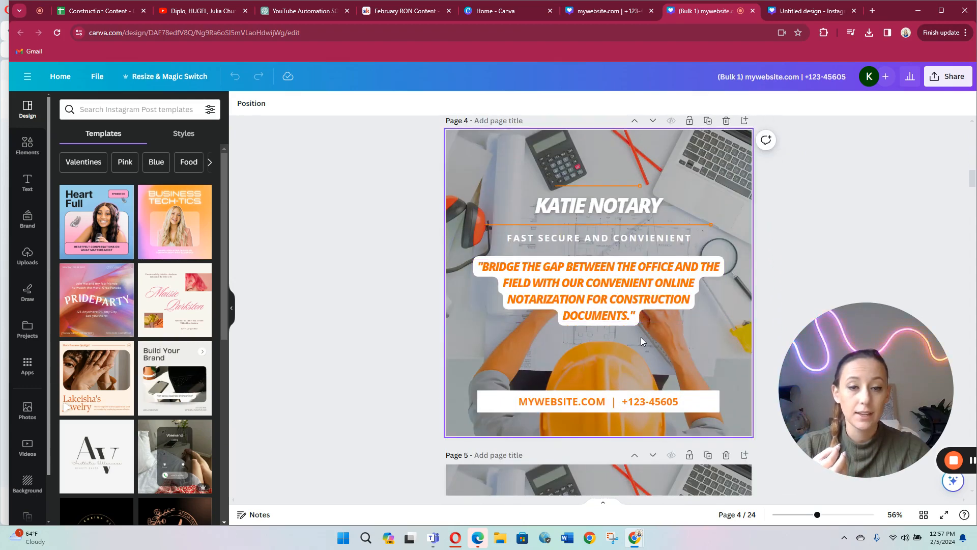
pyautogui.scroll(-2, 640, 337)
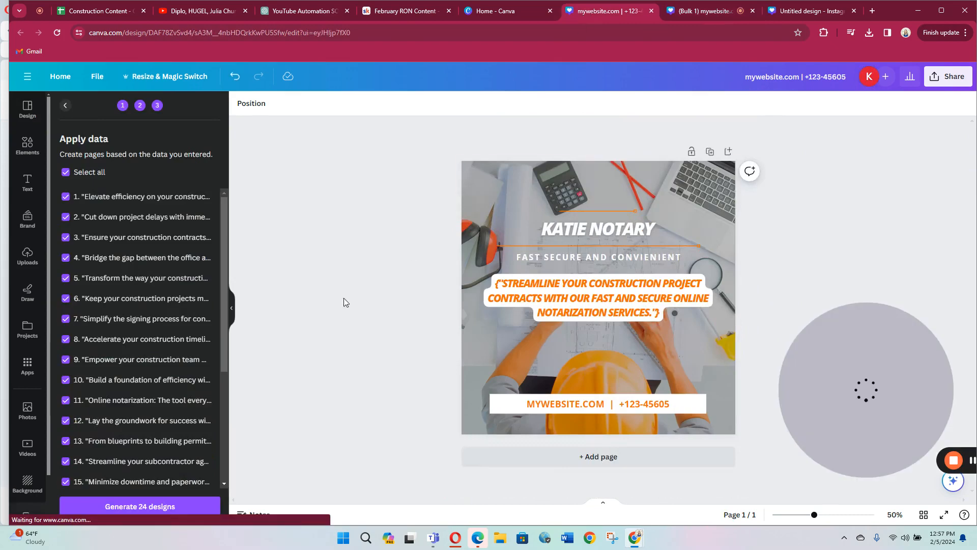
# Step: Return to the template design, move the orange quote text lower toward the helmet, and generate the 24 designs again
pyautogui.click(504, 10)
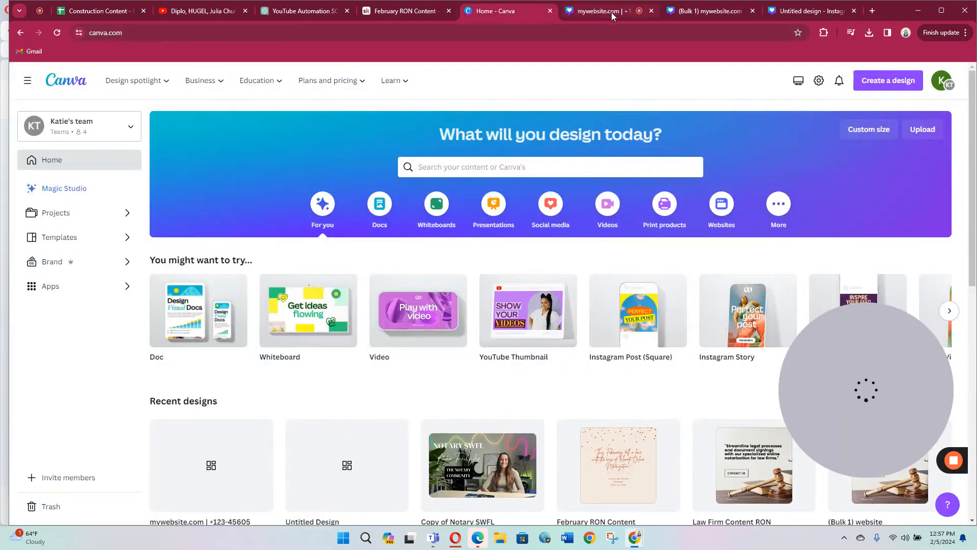
pyautogui.click(597, 11)
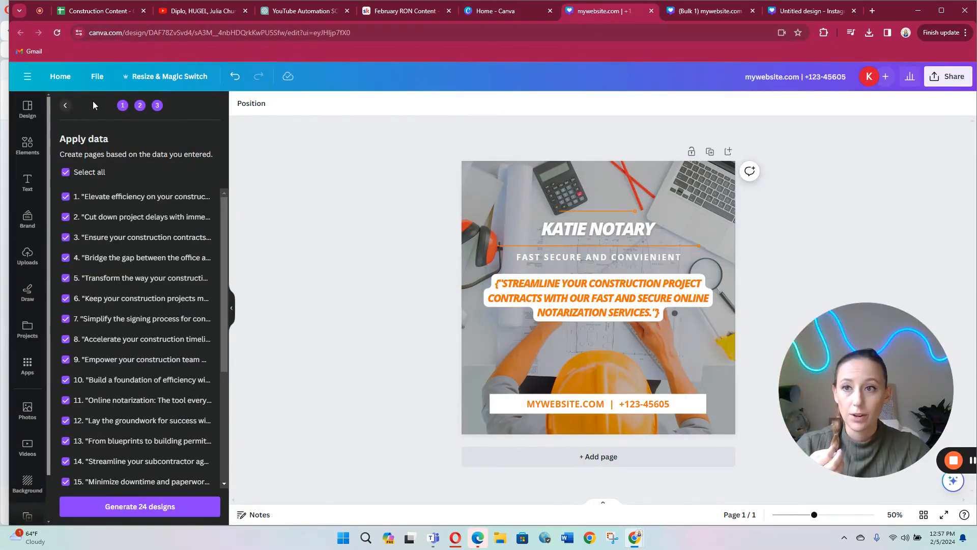
pyautogui.click(66, 106)
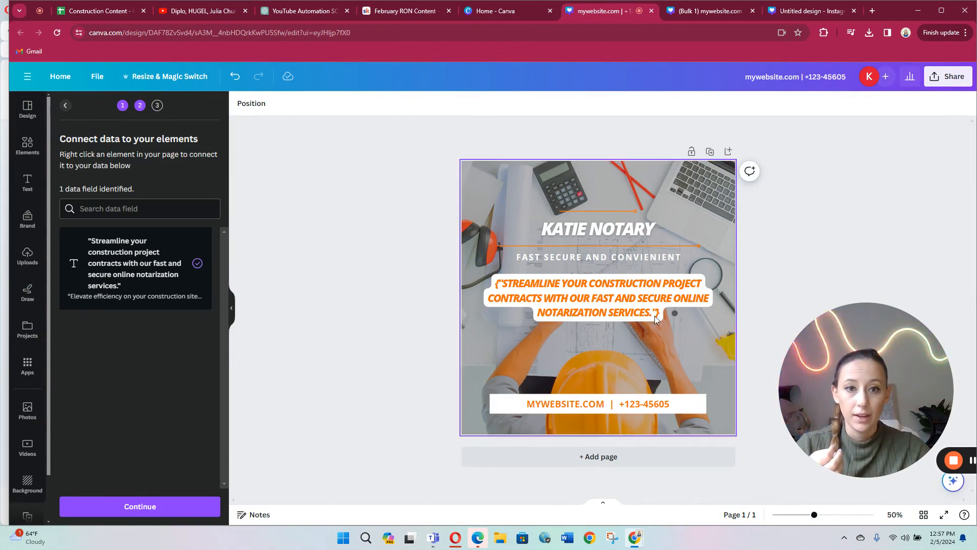
pyautogui.moveTo(648, 294); pyautogui.dragTo(647, 324)
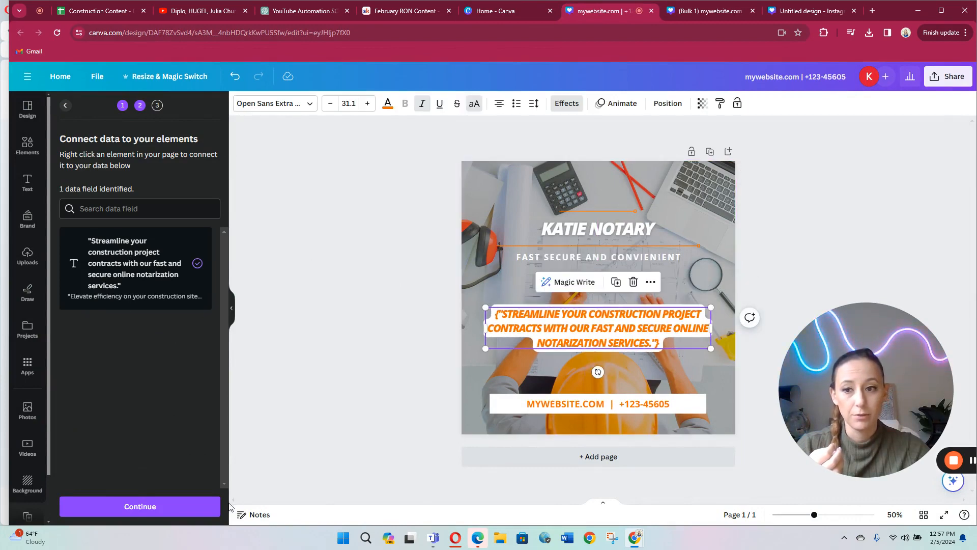
pyautogui.click(151, 508)
pyautogui.click(108, 510)
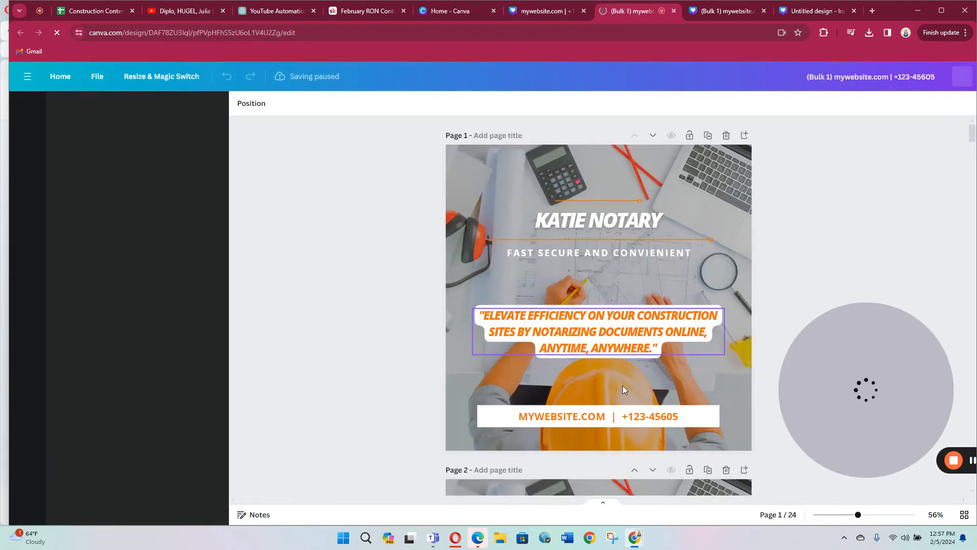
# Step: Compare the two bulk-generated designs with the template and look through the pages of the version with the lower quote text
pyautogui.click(719, 18)
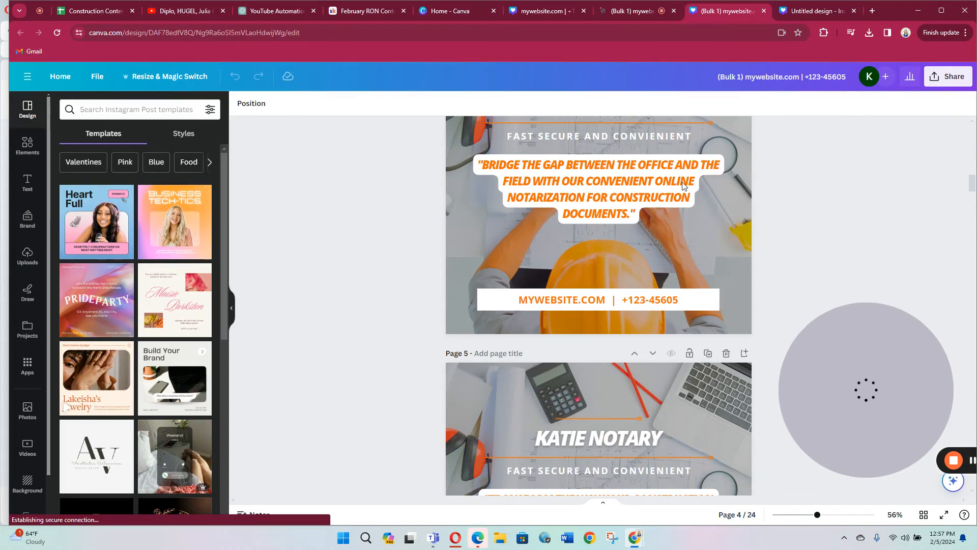
pyautogui.scroll(-3, 662, 322)
pyautogui.hotkey('ctrl', 'shift', 'Tab')
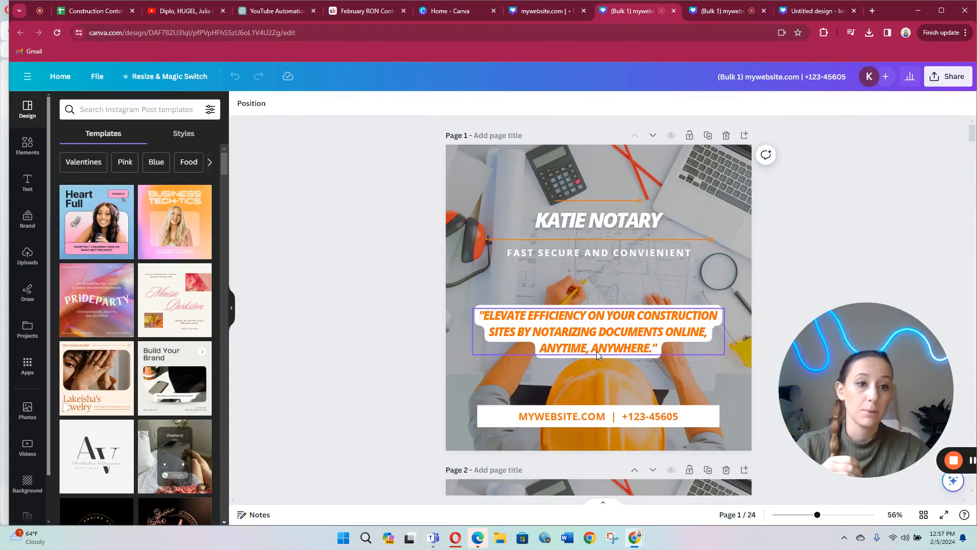
pyautogui.click(535, 13)
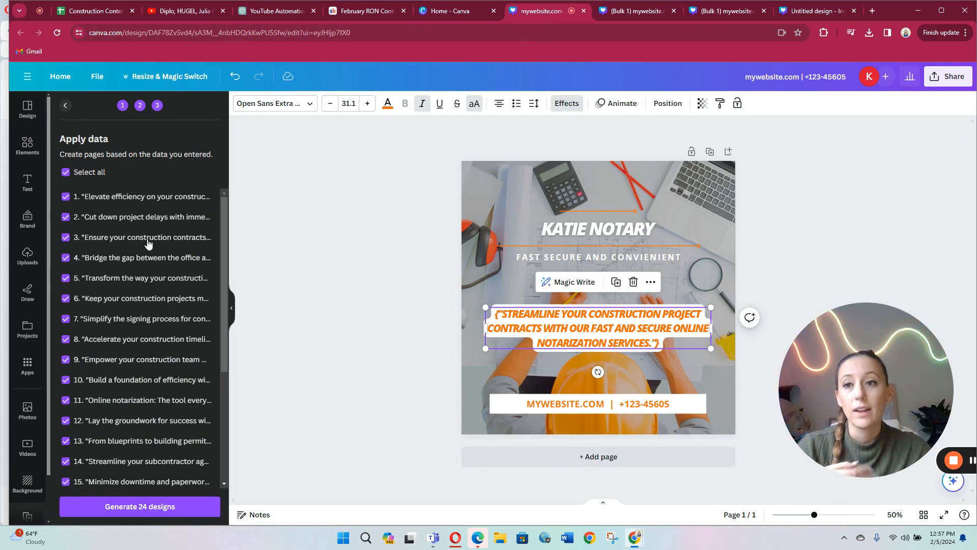
pyautogui.click(65, 106)
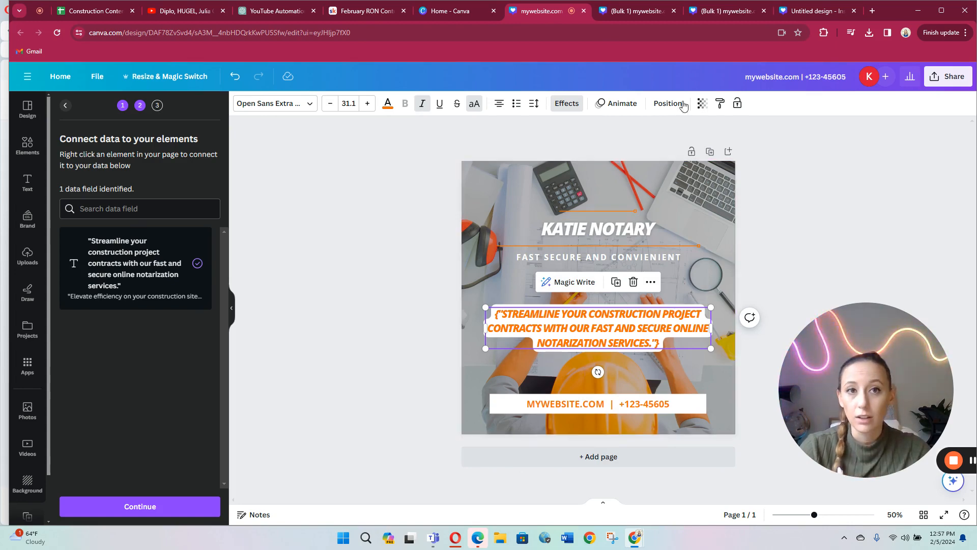
pyautogui.click(640, 11)
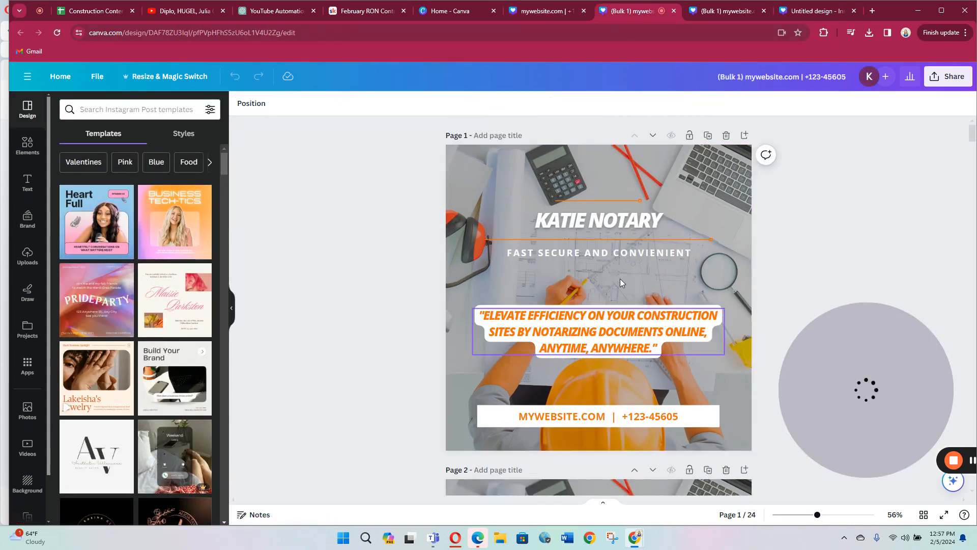
pyautogui.click(601, 418)
pyautogui.scroll(-10, 600, 418)
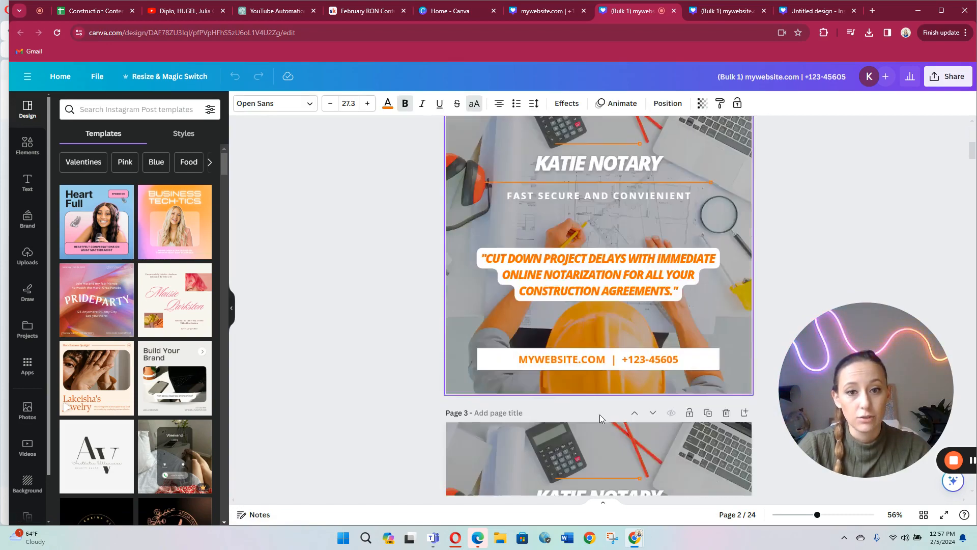
pyautogui.scroll(-20, 599, 414)
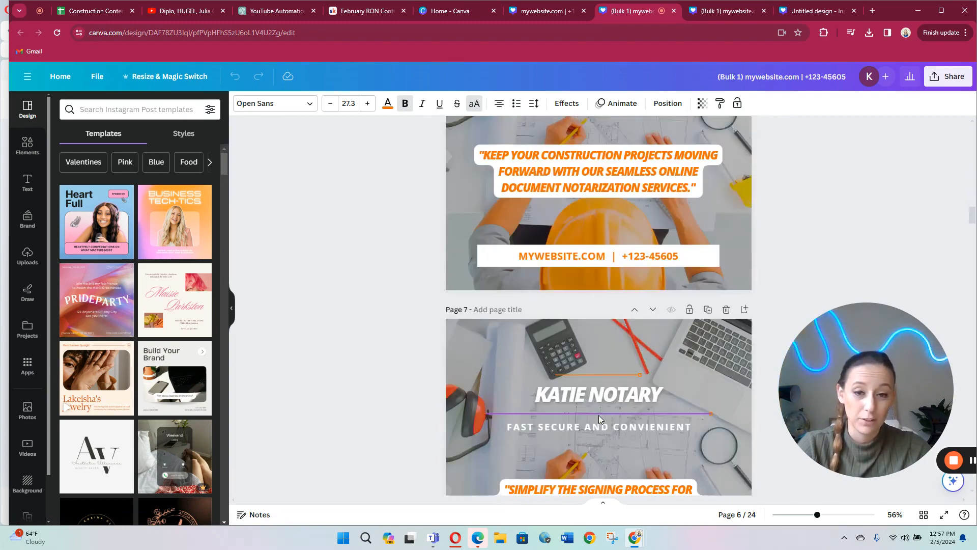
pyautogui.scroll(-10, 599, 414)
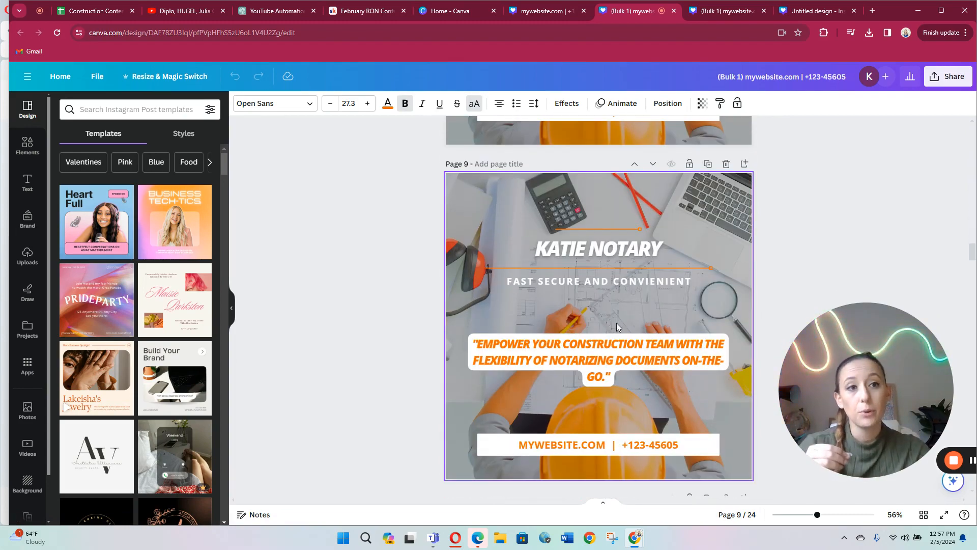
# Step: Open the sharing options for the bulk-generated design and show the full list of publishing options
pyautogui.click(936, 77)
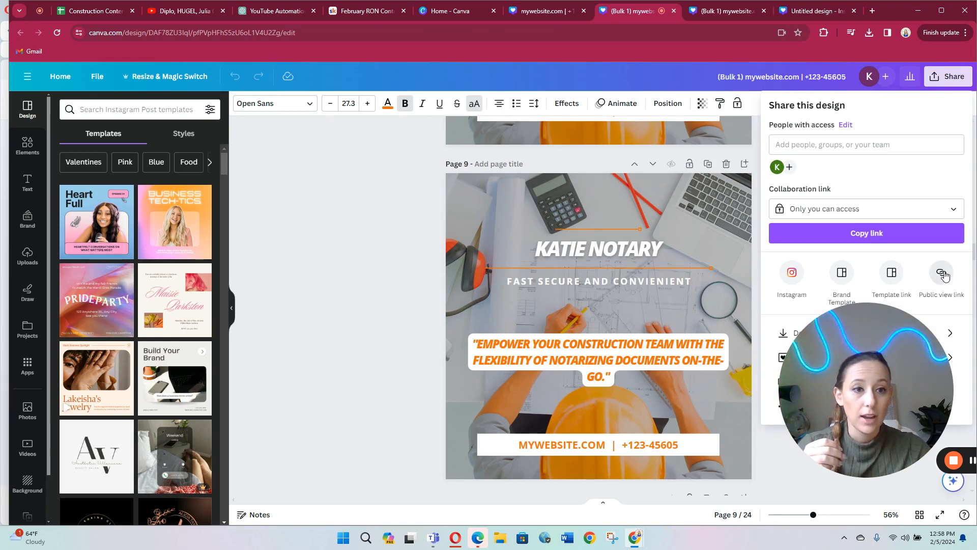
pyautogui.moveTo(821, 367); pyautogui.dragTo(125, 352)
pyautogui.click(946, 77)
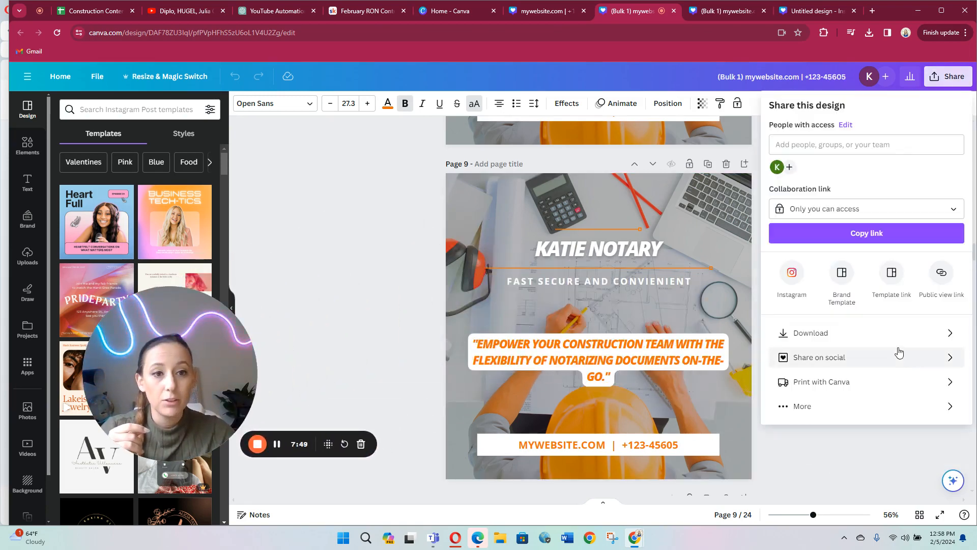
pyautogui.click(864, 407)
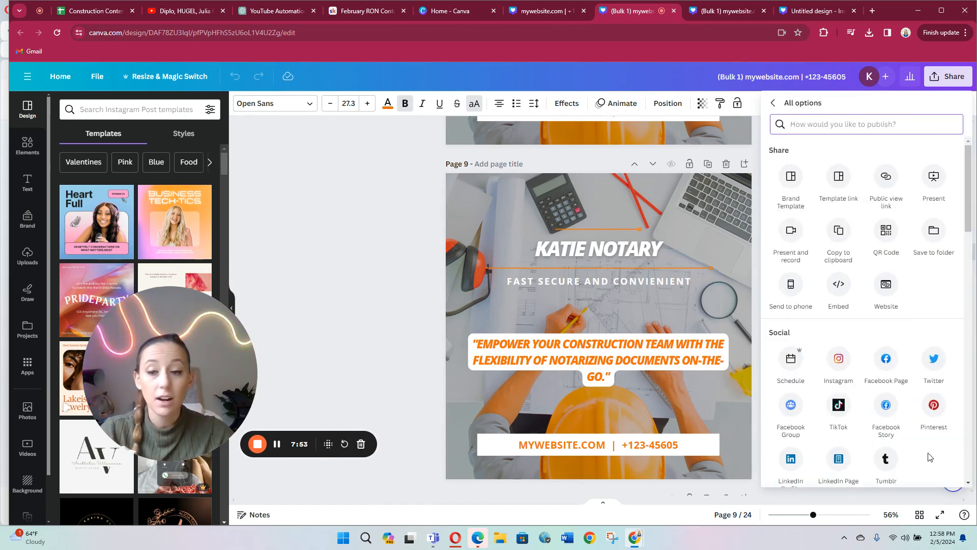